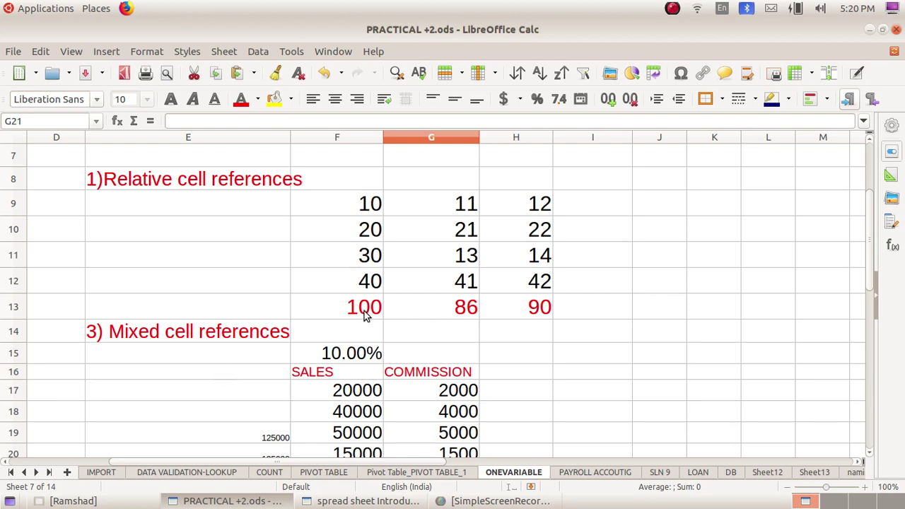
Clear the totals in G13:H13 of the relative cell references table
{"action": "left_click", "coordinate": [440, 311]}
{"action": "left_click_drag", "start_coordinate": [440, 311], "coordinate": [515, 309]}
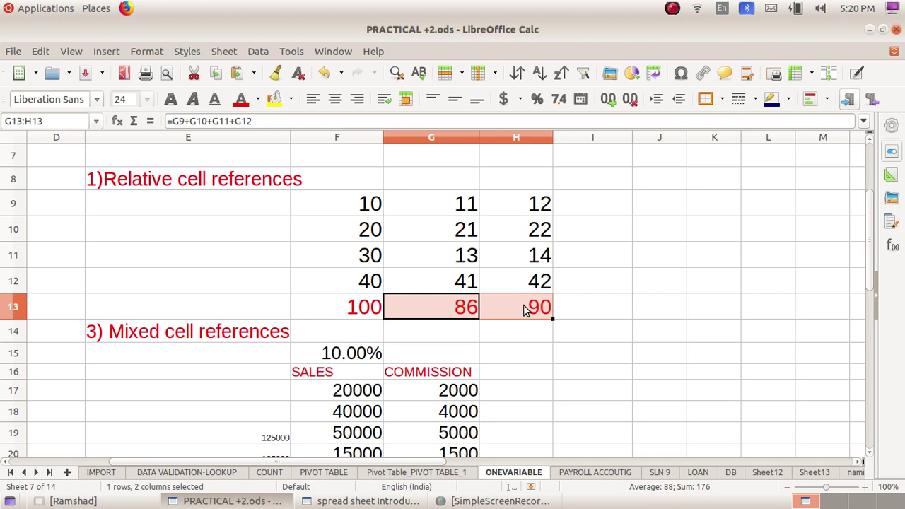
{"action": "key", "text": "Delete"}
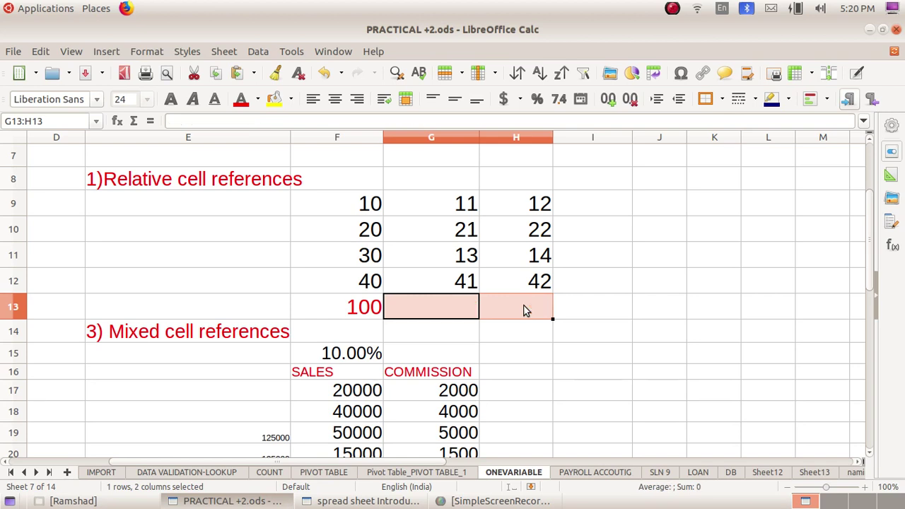
Fill the total formula from F13 across to H13 and compare the formulas in F13 and G13
{"action": "left_click", "coordinate": [358, 311]}
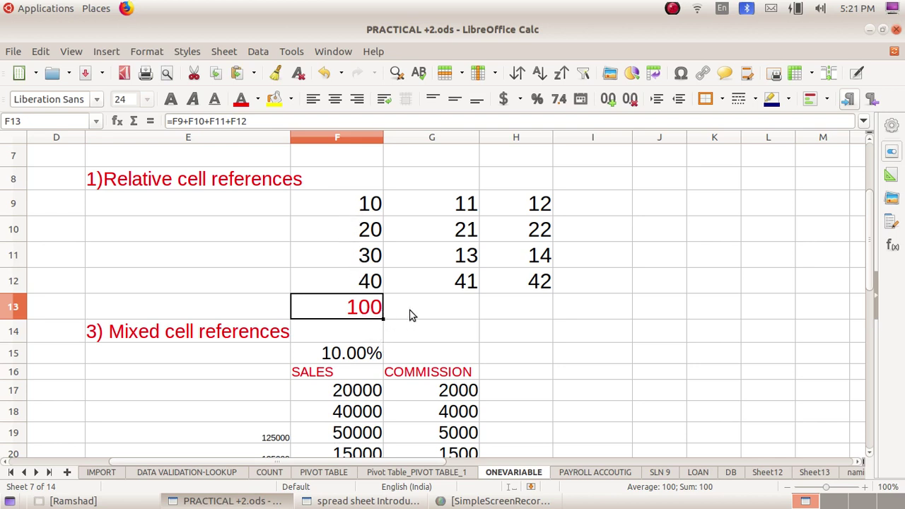
{"action": "left_click", "coordinate": [461, 303]}
{"action": "left_click", "coordinate": [367, 313]}
{"action": "left_click_drag", "start_coordinate": [382, 320], "coordinate": [525, 316]}
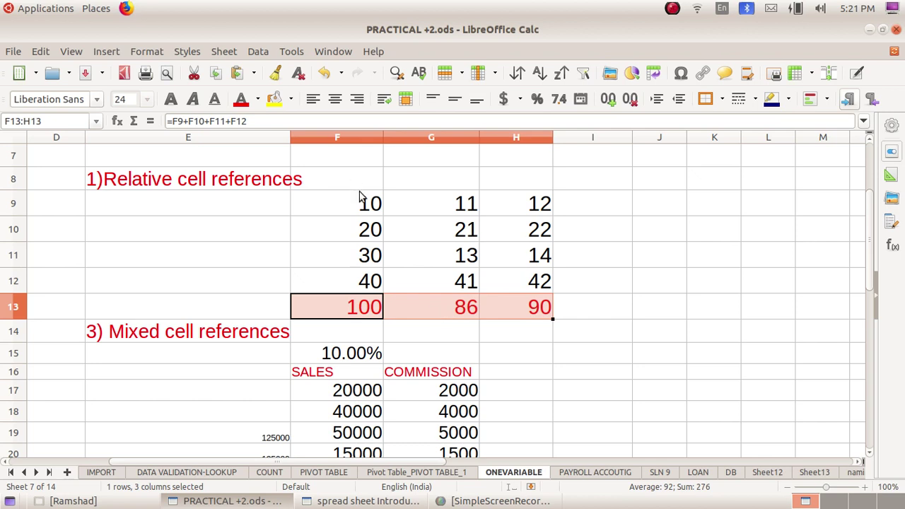
{"action": "left_click", "coordinate": [355, 318]}
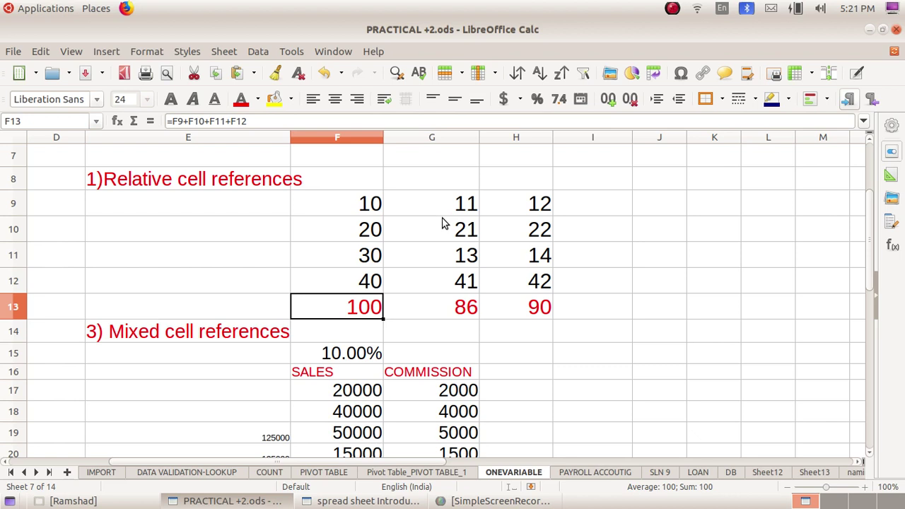
{"action": "left_click", "coordinate": [431, 310]}
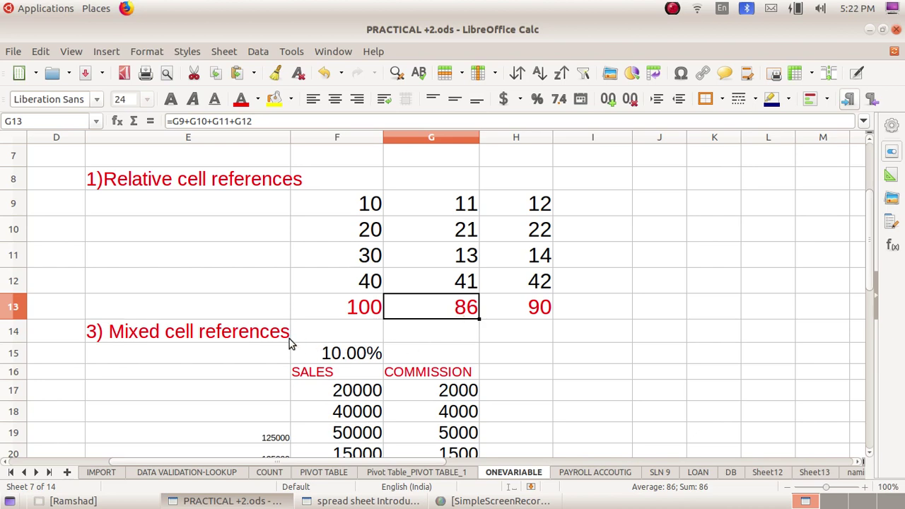
Clear all commission amounts in F4:I4 of the absolute cell references table
{"action": "scroll", "coordinate": [257, 325], "scroll_direction": "down", "scroll_amount": 1}
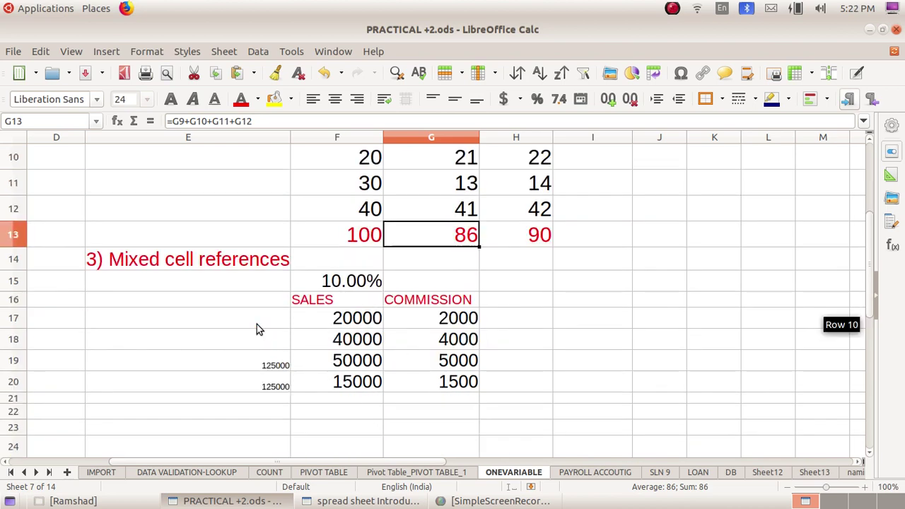
{"action": "scroll", "coordinate": [256, 325], "scroll_direction": "up", "scroll_amount": 3}
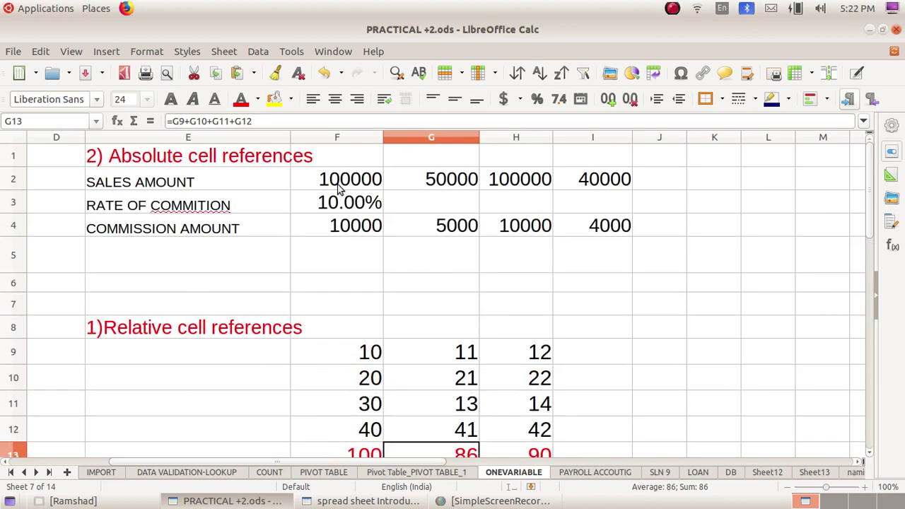
{"action": "left_click", "coordinate": [437, 237]}
{"action": "left_click_drag", "start_coordinate": [438, 239], "coordinate": [577, 234]}
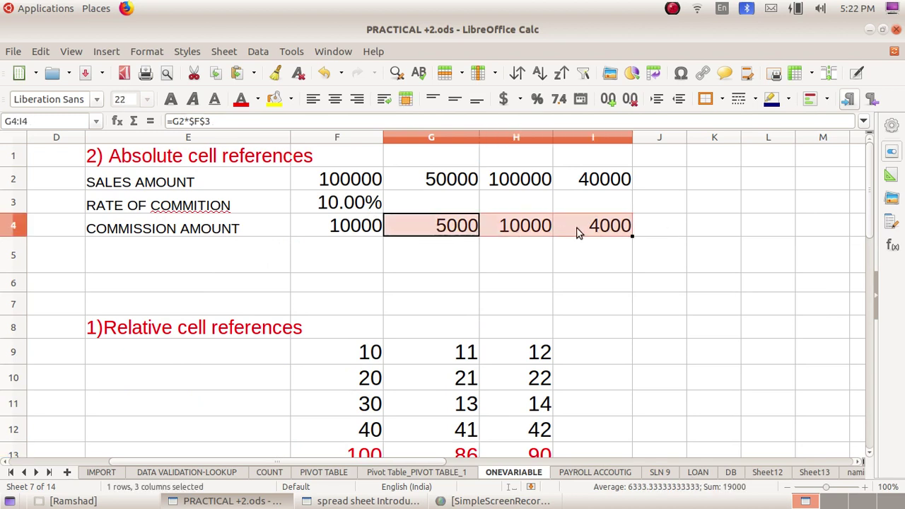
{"action": "key", "text": "Delete"}
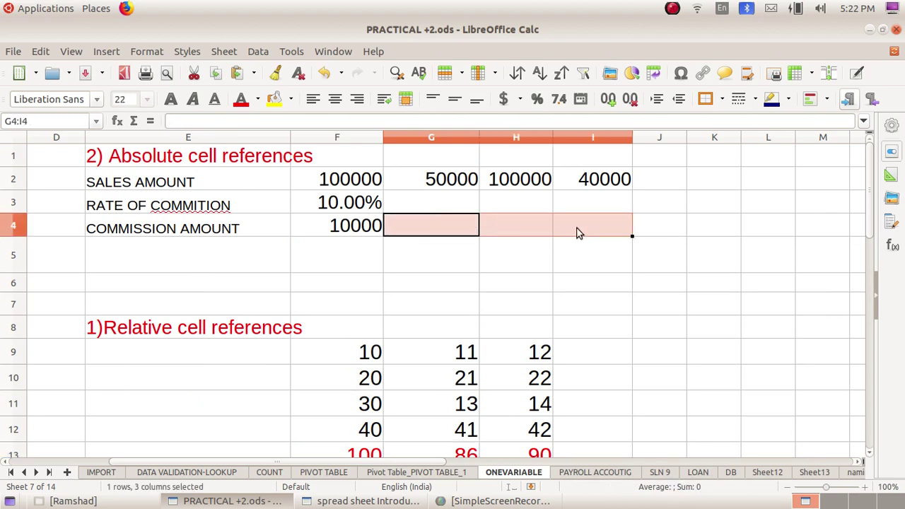
{"action": "left_click", "coordinate": [341, 231]}
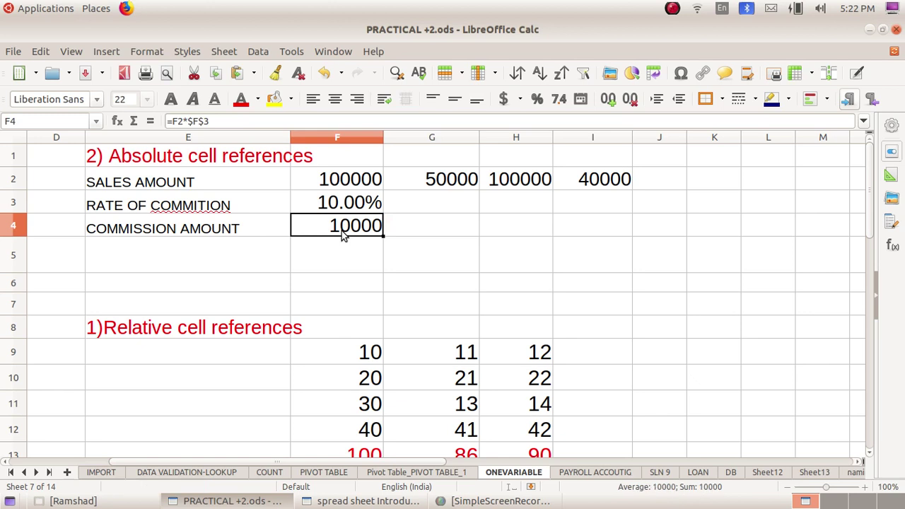
{"action": "key", "text": "Delete"}
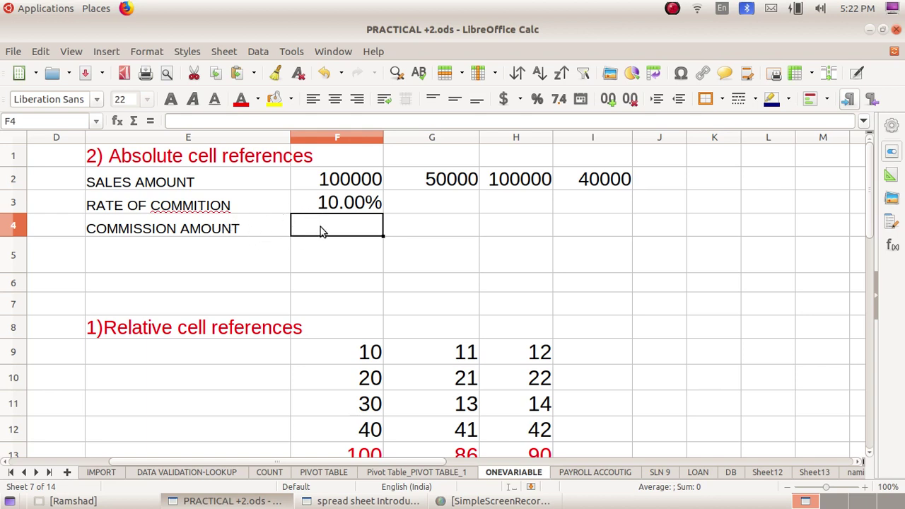
Enter the commission formula =F2*F3 in F4 and fill it across to I4
{"action": "type", "text": "="}
{"action": "left_click", "coordinate": [340, 182]}
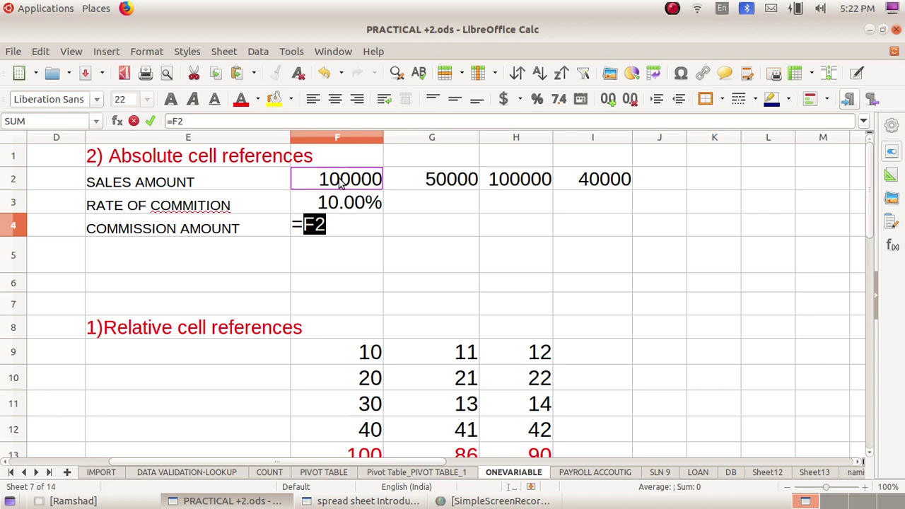
{"action": "type", "text": "*"}
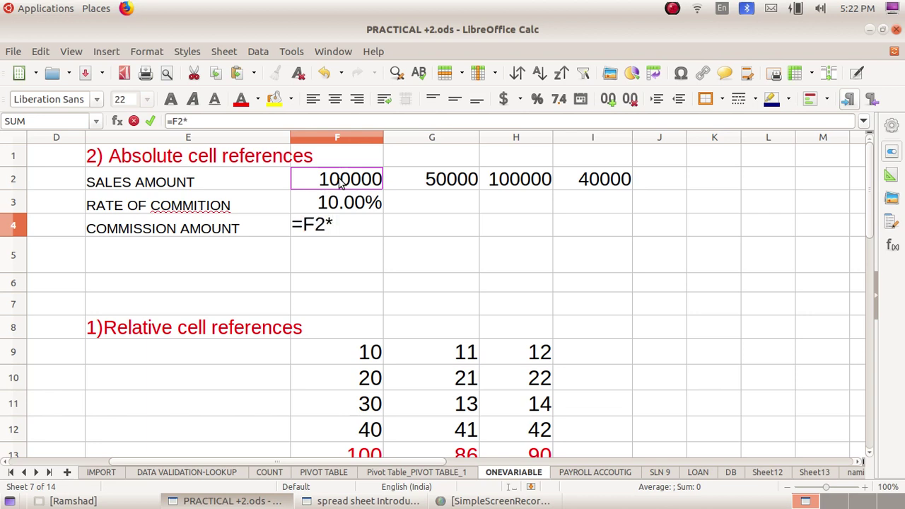
{"action": "left_click", "coordinate": [350, 204]}
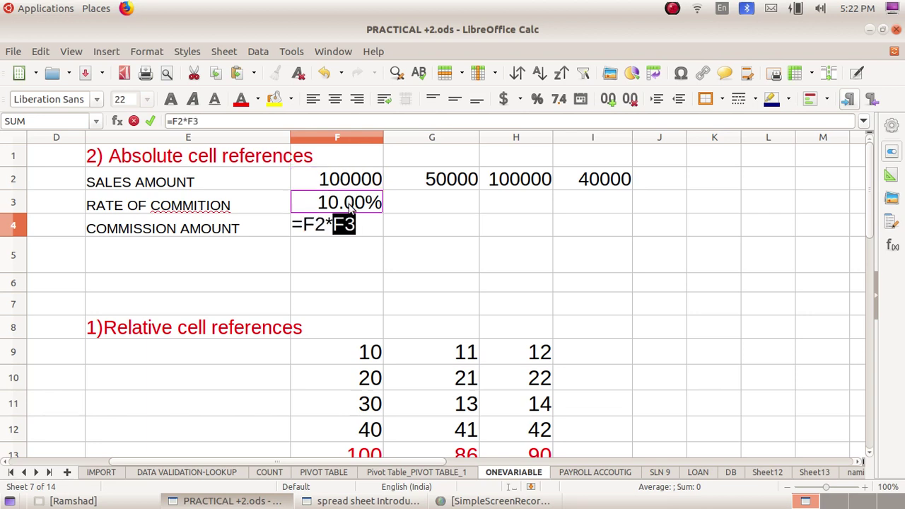
{"action": "key", "text": "Return"}
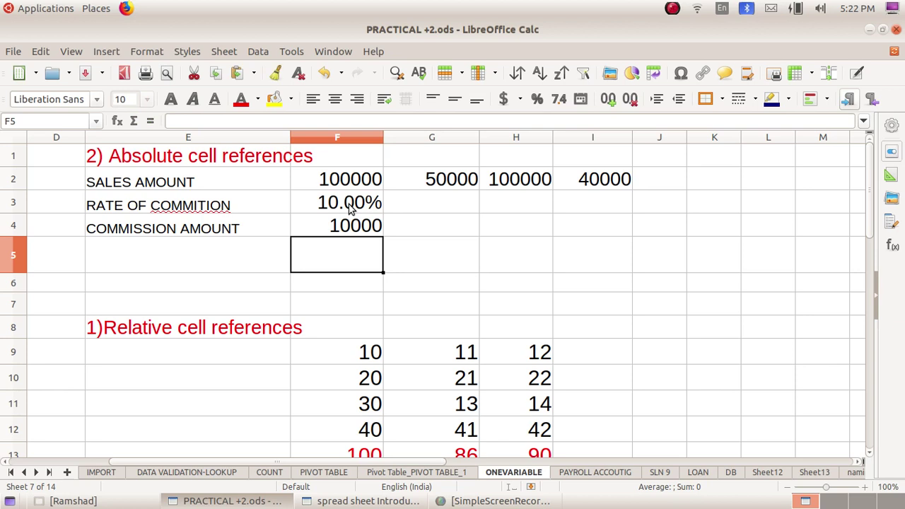
{"action": "left_click", "coordinate": [372, 234]}
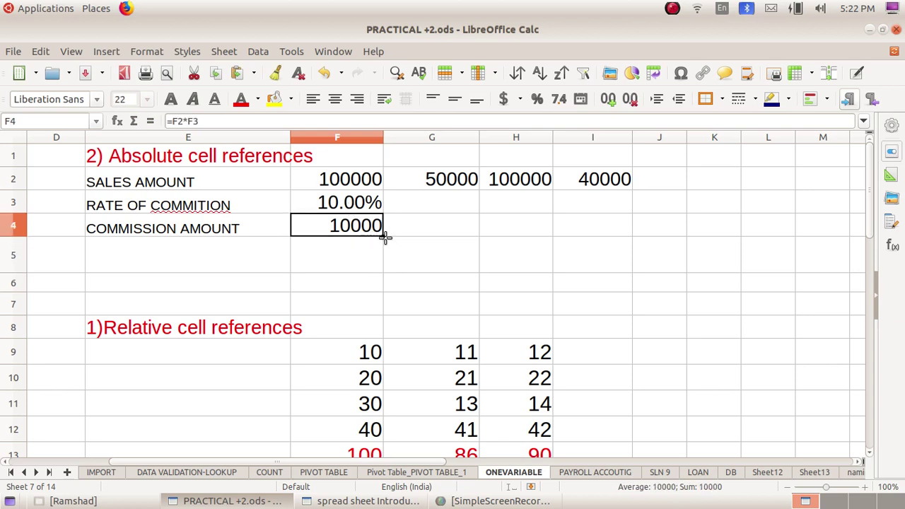
{"action": "left_click_drag", "start_coordinate": [384, 237], "coordinate": [602, 243]}
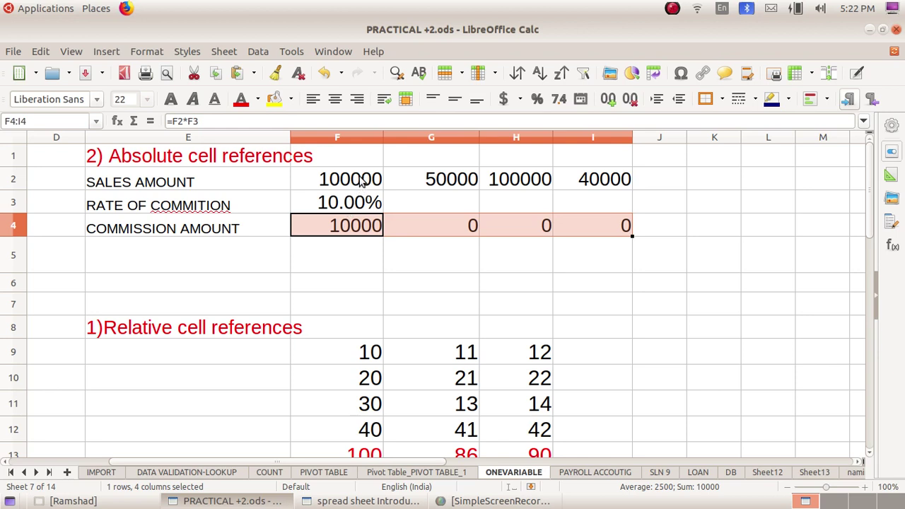
Make the rate reference in F4 absolute so that the formula reads =F2*$F$3
{"action": "left_click", "coordinate": [346, 232]}
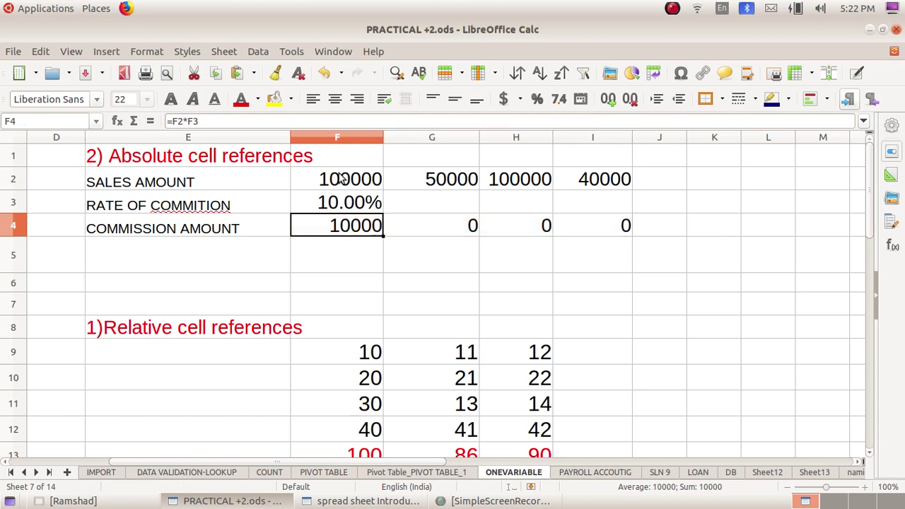
{"action": "left_click", "coordinate": [190, 121]}
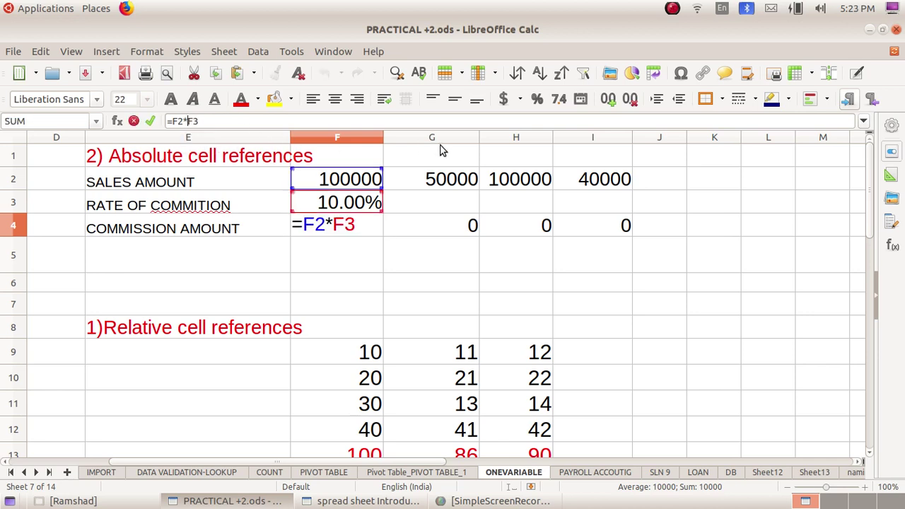
{"action": "type", "text": "$"}
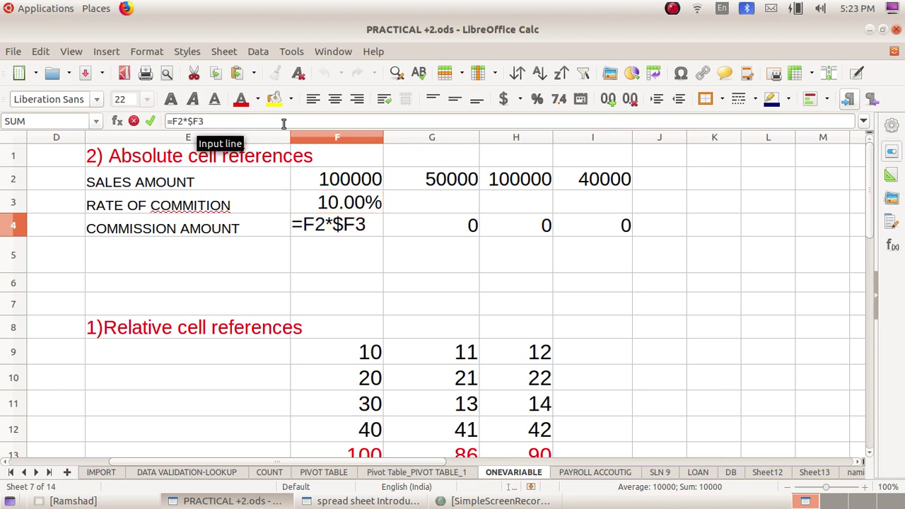
{"action": "key", "text": "Right"}
{"action": "type", "text": "$"}
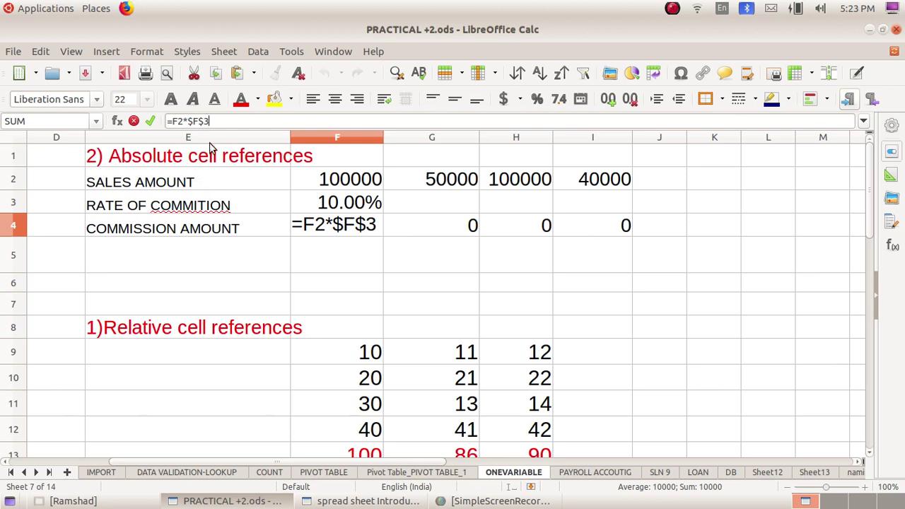
{"action": "key", "text": "Return"}
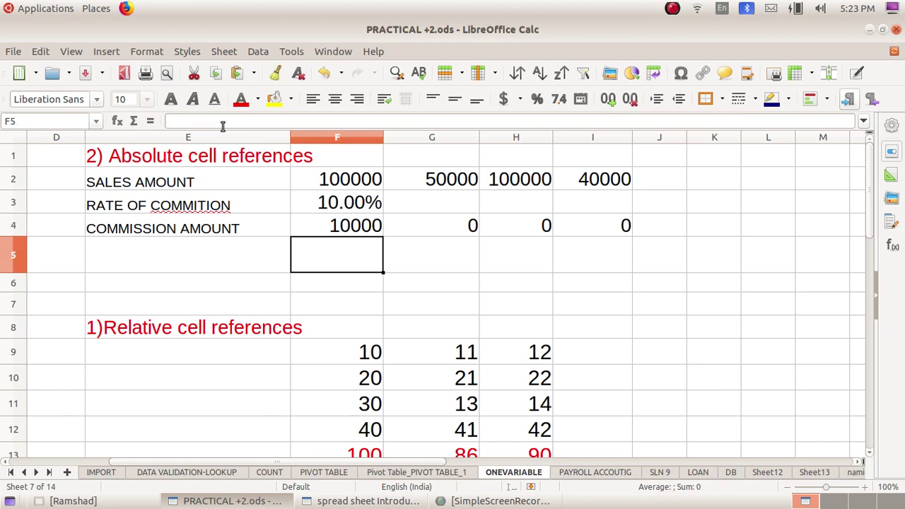
Fill the corrected commission formula from F4 across to I4 and check the copied formulas in G4, H4 and I4
{"action": "left_click", "coordinate": [358, 227]}
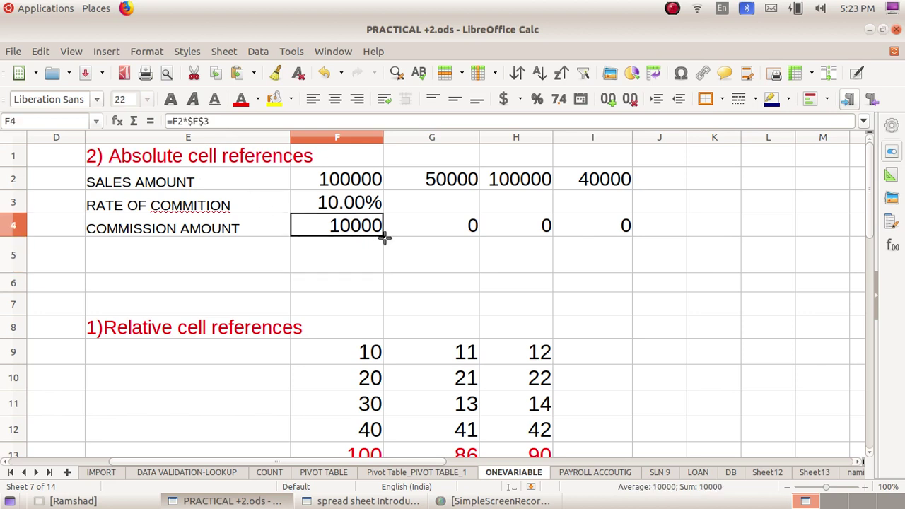
{"action": "left_click_drag", "start_coordinate": [383, 235], "coordinate": [622, 238]}
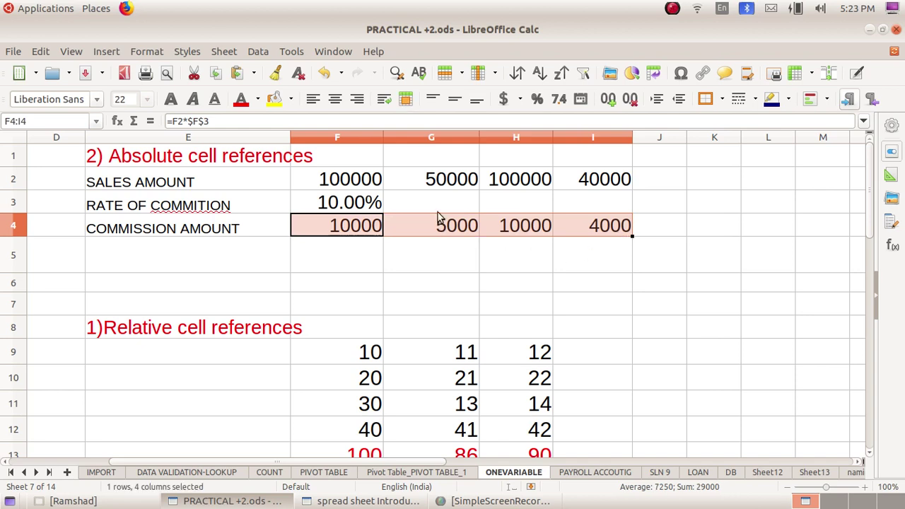
{"action": "left_click", "coordinate": [454, 234]}
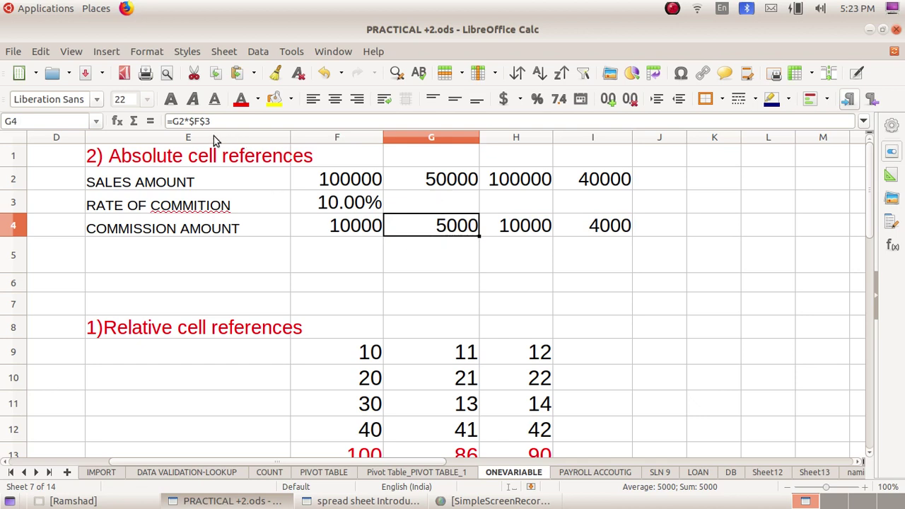
{"action": "left_click", "coordinate": [499, 227]}
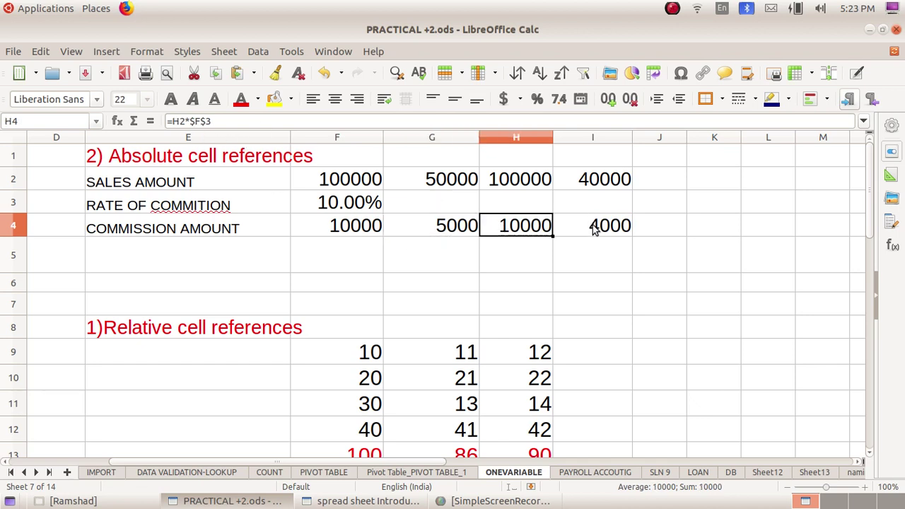
{"action": "left_click", "coordinate": [592, 225]}
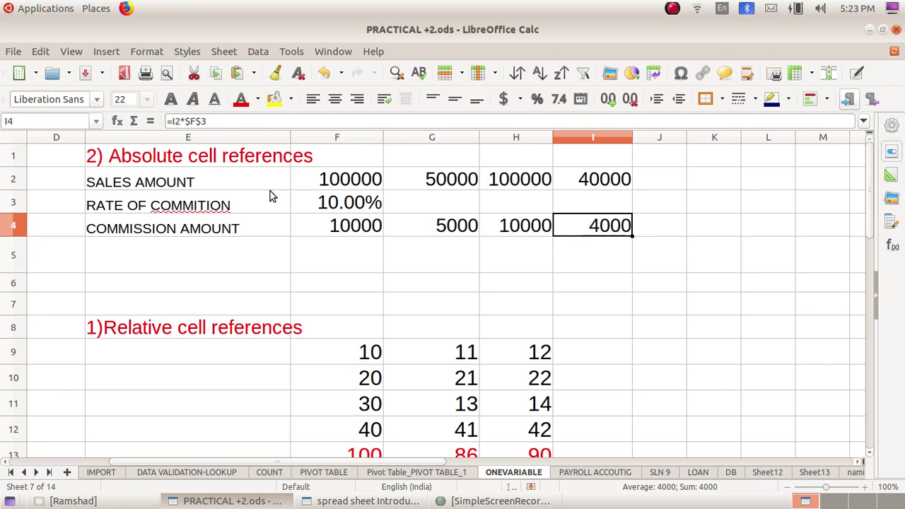
Clear the commissions in G18:G20 of the mixed cell references table
{"action": "scroll", "coordinate": [270, 191], "scroll_direction": "down", "scroll_amount": 3}
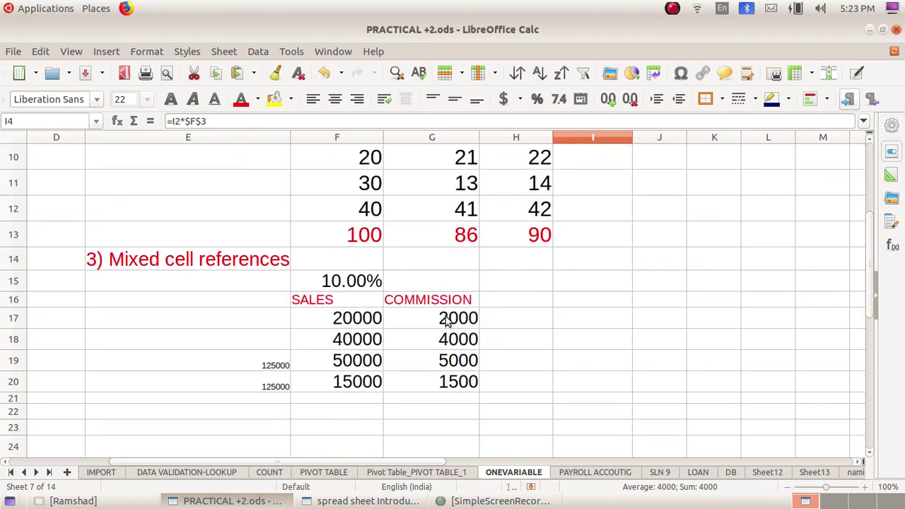
{"action": "left_click_drag", "start_coordinate": [452, 338], "coordinate": [461, 392]}
{"action": "key", "text": "Delete"}
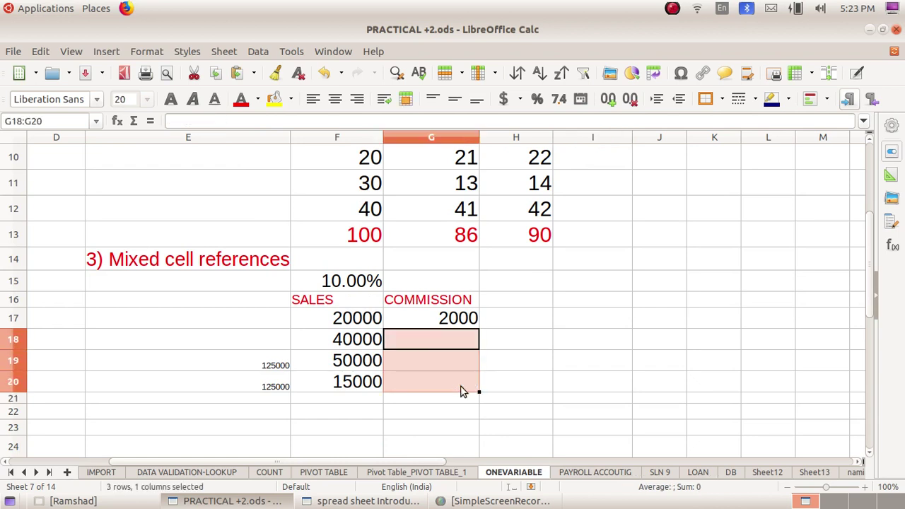
Fill the mixed-reference commission formula from G17 down to G20 and review the formula in G17
{"action": "scroll", "coordinate": [465, 384], "scroll_direction": "up", "scroll_amount": 3}
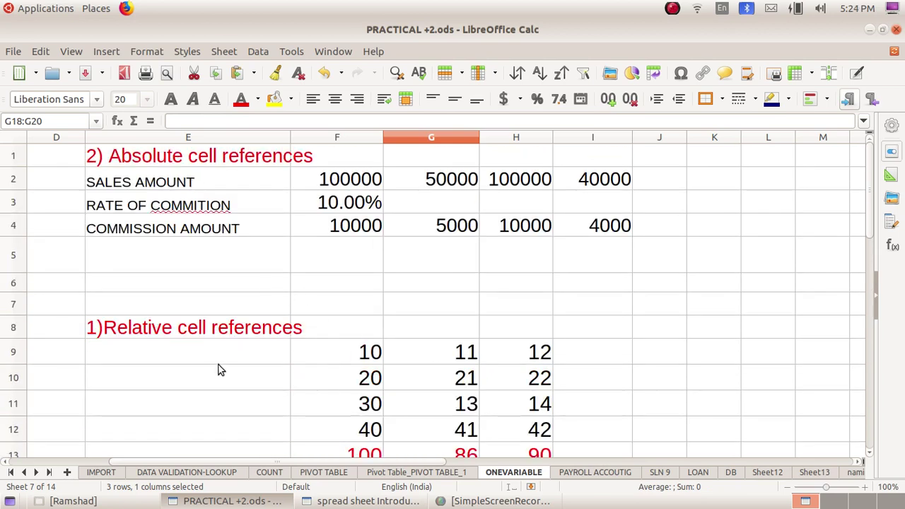
{"action": "scroll", "coordinate": [220, 369], "scroll_direction": "down", "scroll_amount": 2}
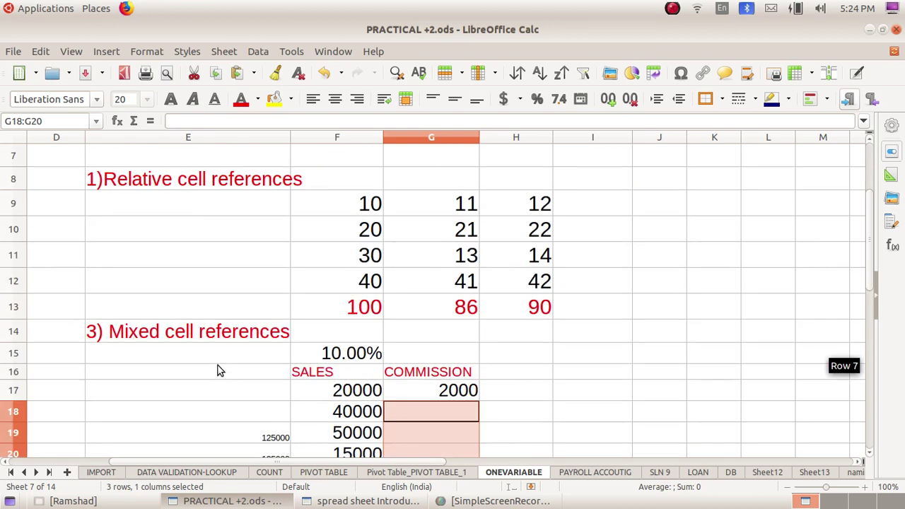
{"action": "left_click", "coordinate": [417, 397]}
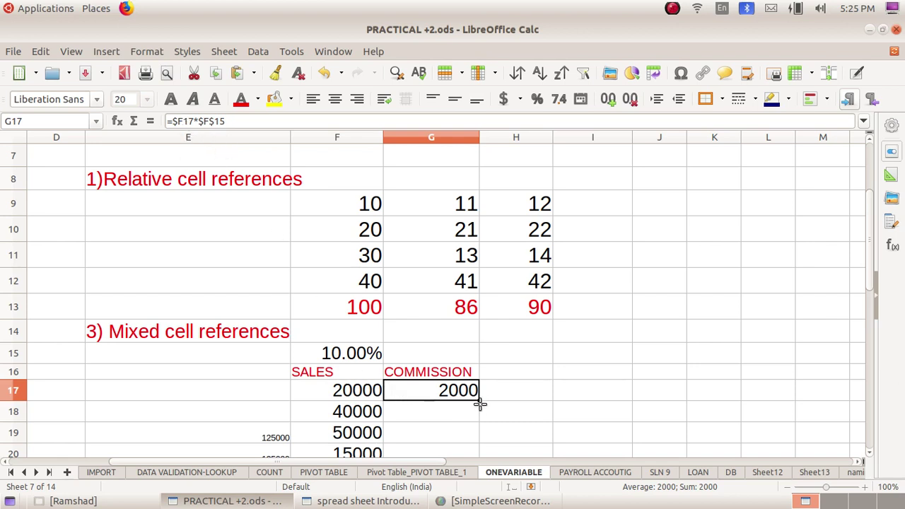
{"action": "left_click_drag", "start_coordinate": [480, 401], "coordinate": [453, 372]}
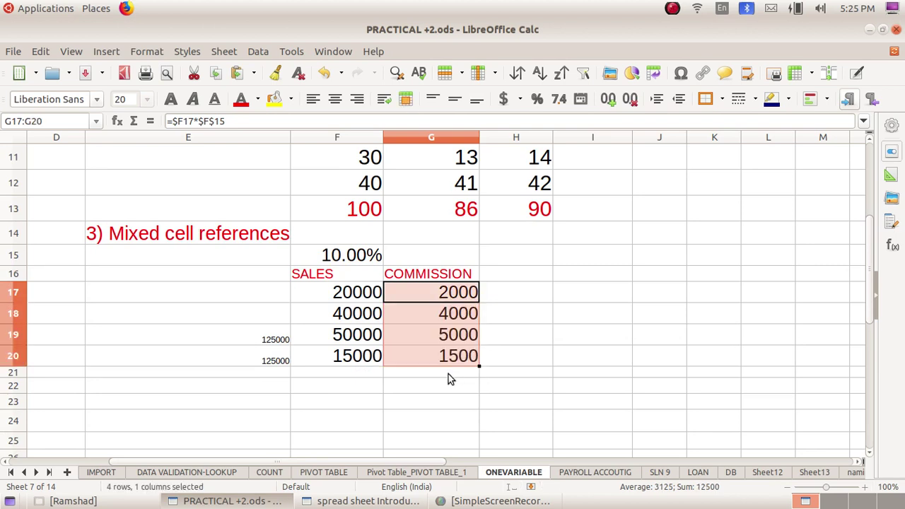
{"action": "left_click", "coordinate": [411, 295]}
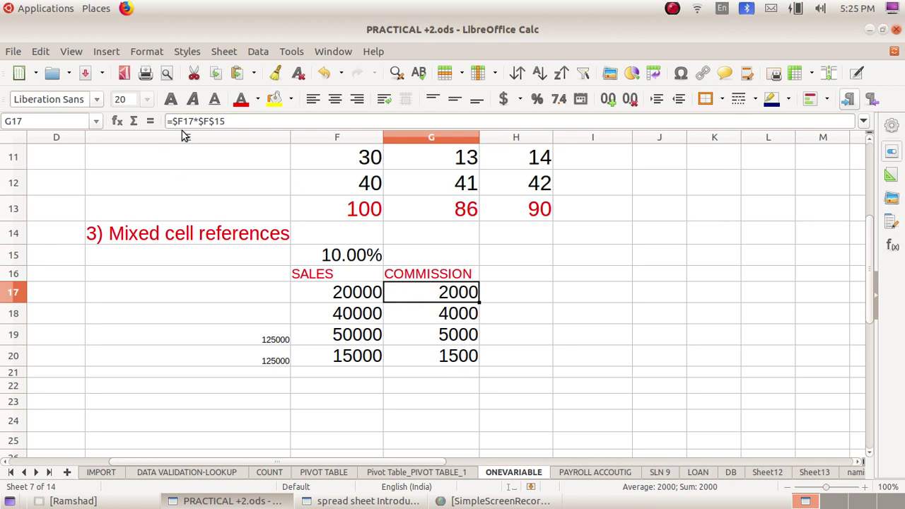
Check the copied mixed-reference commission formulas in G18, G19 and G20
{"action": "left_click", "coordinate": [400, 311]}
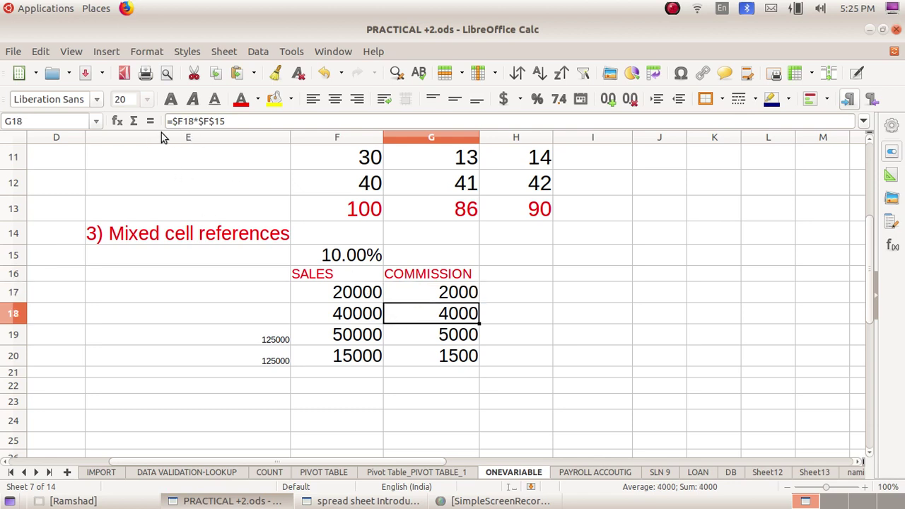
{"action": "left_click", "coordinate": [415, 337]}
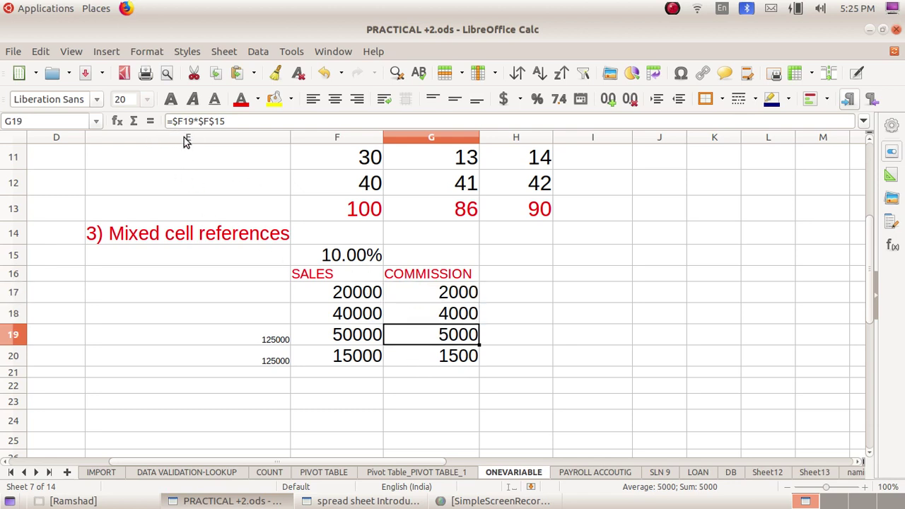
{"action": "left_click", "coordinate": [409, 359]}
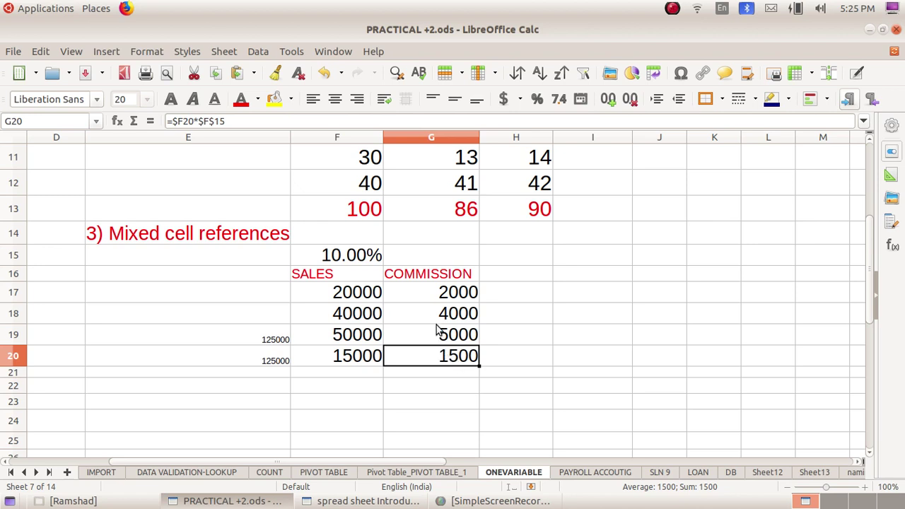
Select the commission values in G17:G20
{"action": "left_click_drag", "start_coordinate": [431, 298], "coordinate": [442, 356]}
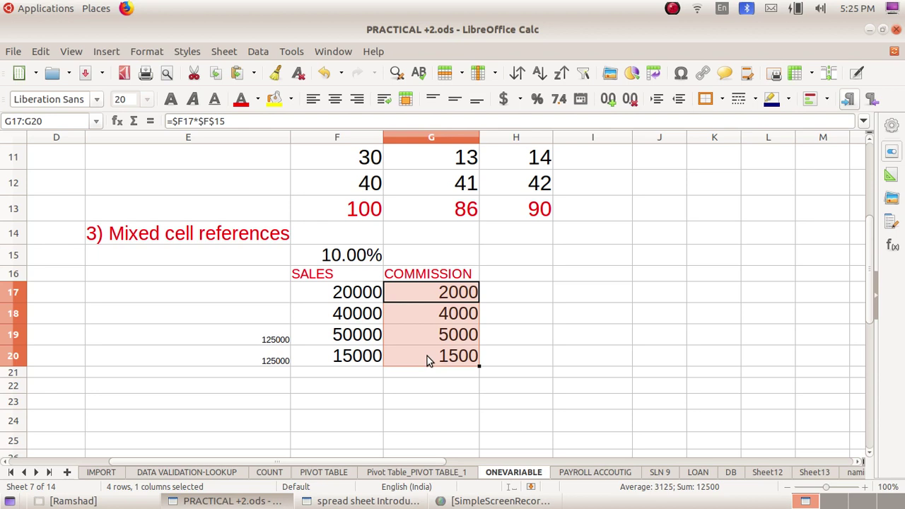
{"action": "left_click", "coordinate": [257, 53]}
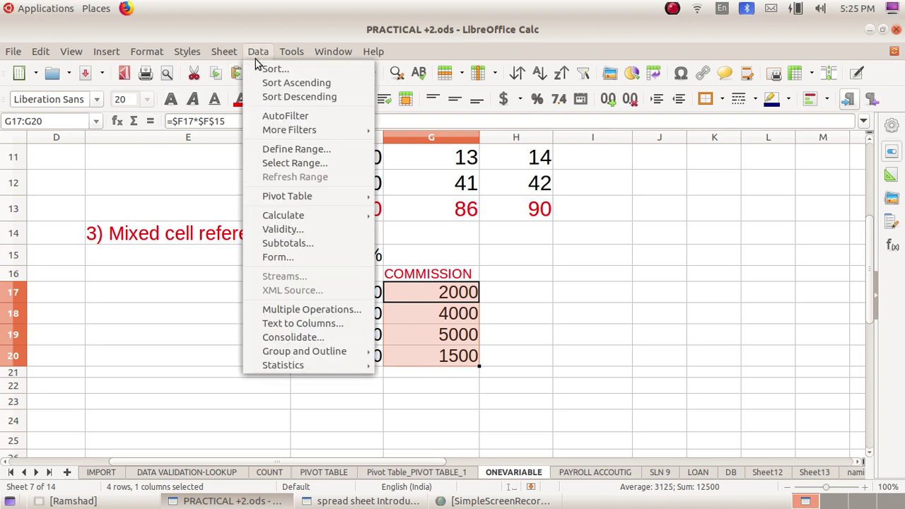
{"action": "left_click", "coordinate": [294, 157]}
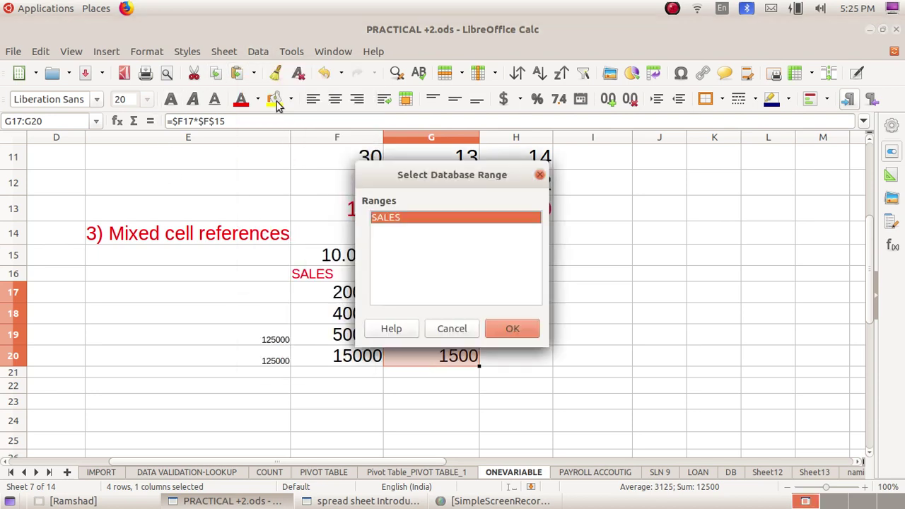
{"action": "left_click", "coordinate": [539, 175]}
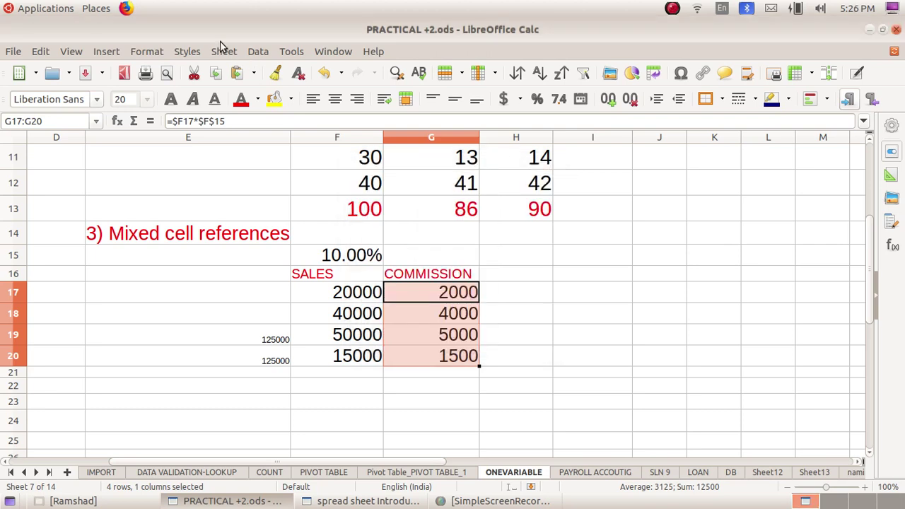
Define the selected commission cells G17:G20 as a database range named COM
{"action": "left_click", "coordinate": [251, 52]}
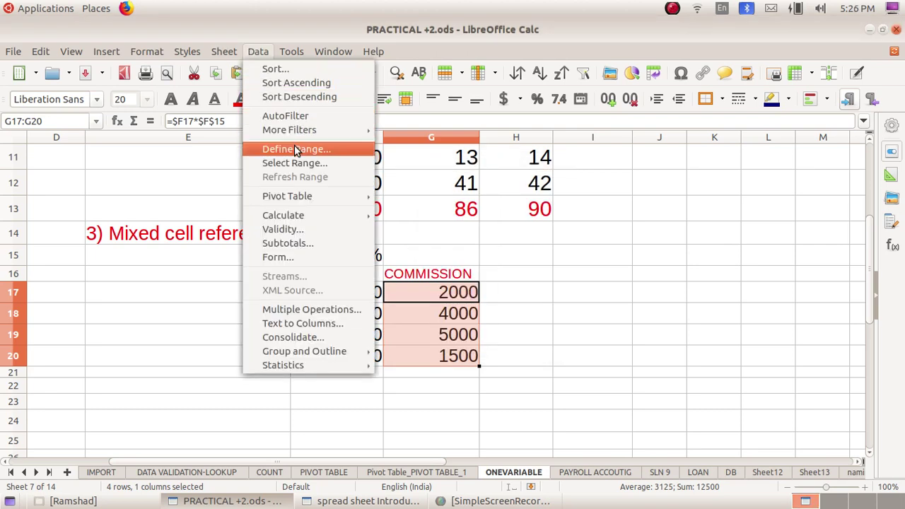
{"action": "left_click", "coordinate": [297, 148]}
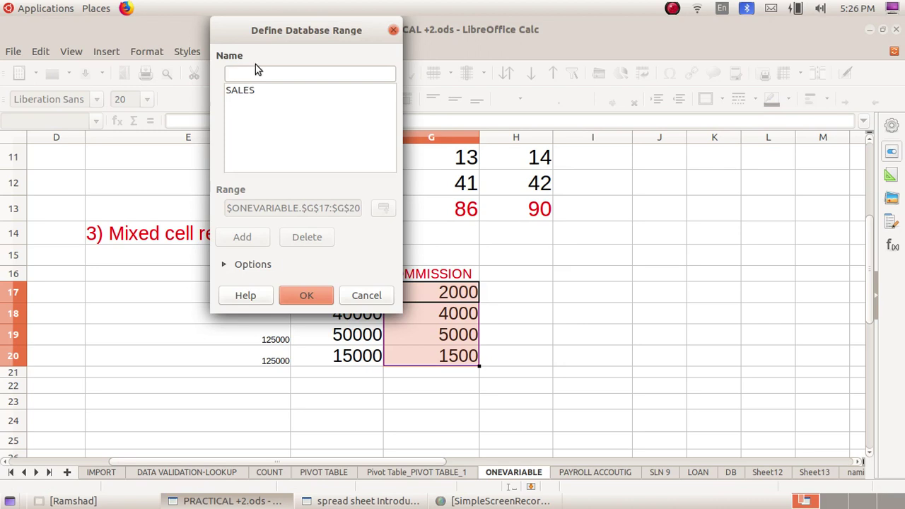
{"action": "type", "text": "COM"}
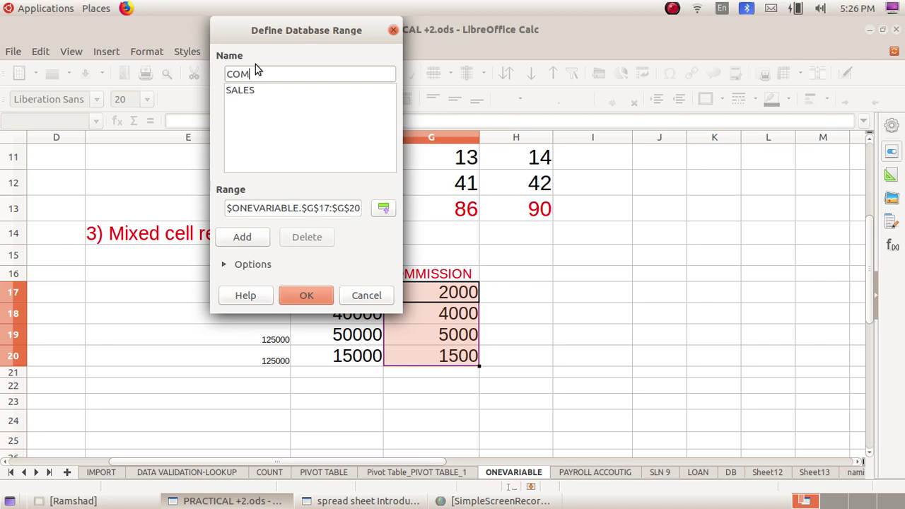
{"action": "left_click", "coordinate": [307, 296]}
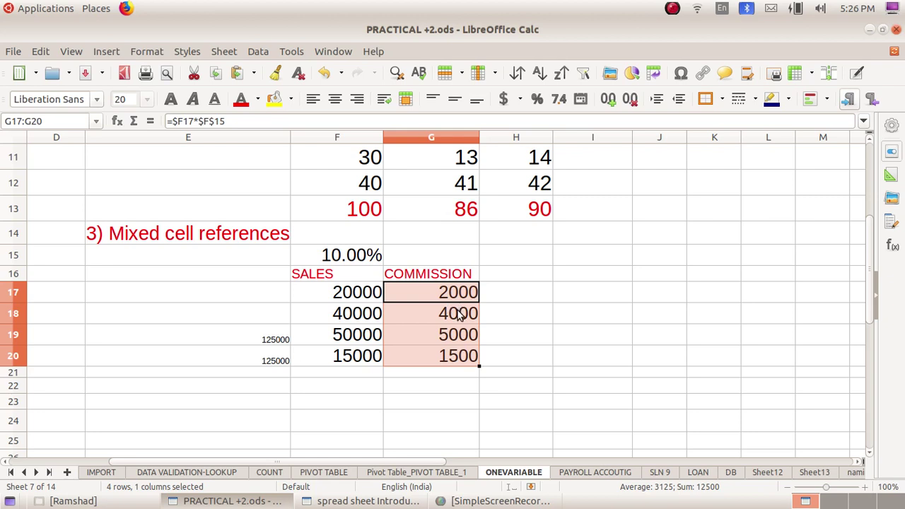
Begin a SUM formula in I17 and supply the named range COM as its argument
{"action": "left_click", "coordinate": [527, 302]}
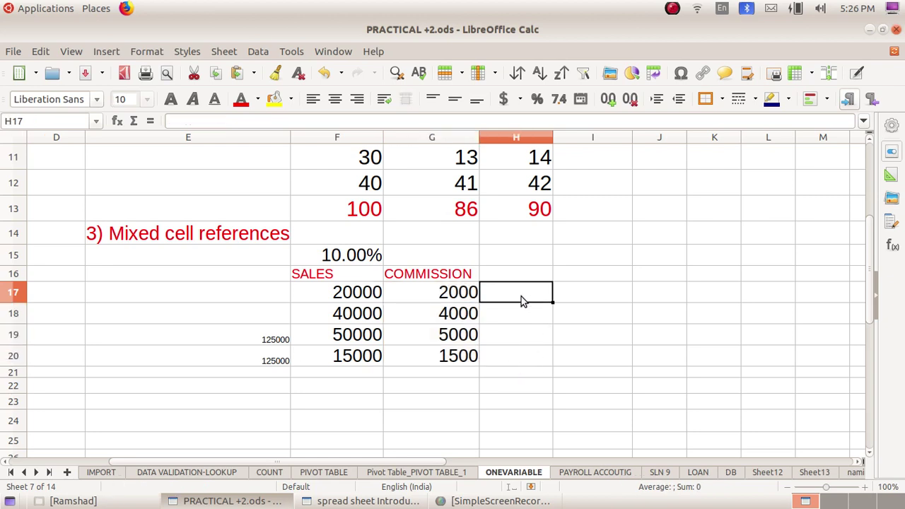
{"action": "left_click", "coordinate": [571, 296]}
{"action": "type", "text": "="}
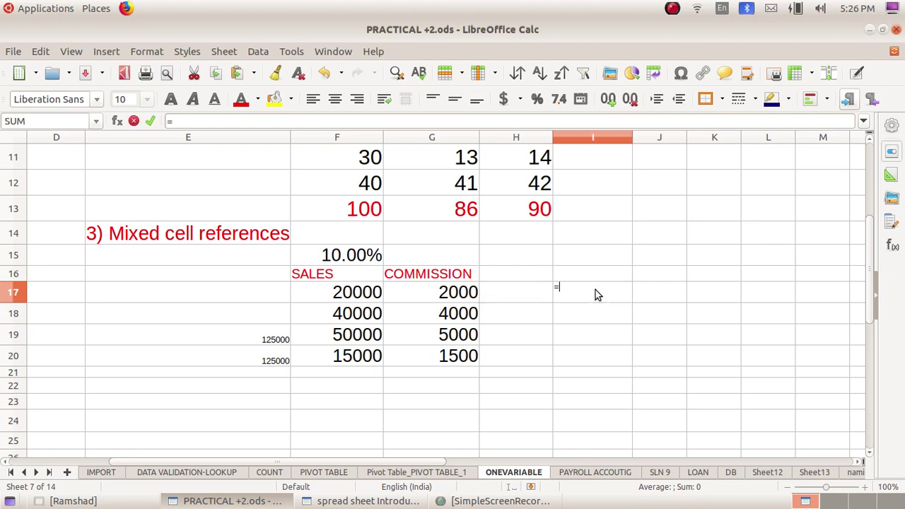
{"action": "type", "text": "S "}
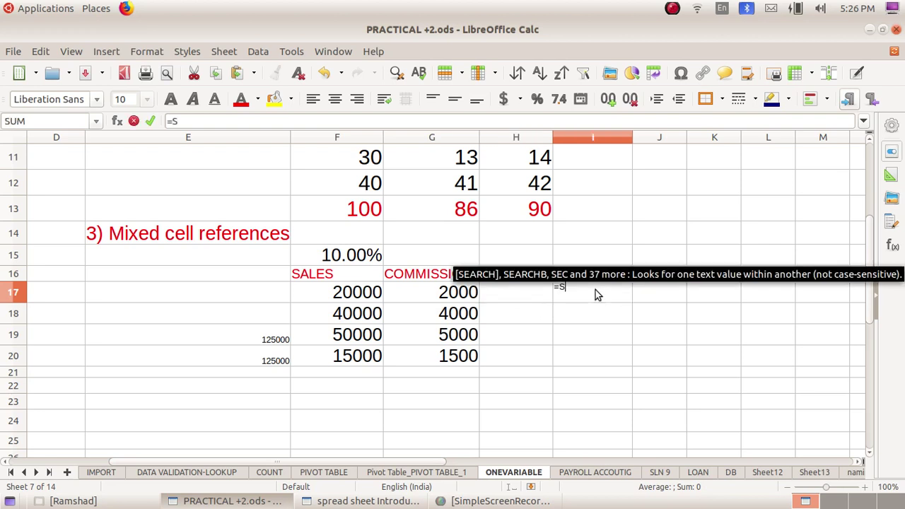
{"action": "type", "text": "UM"}
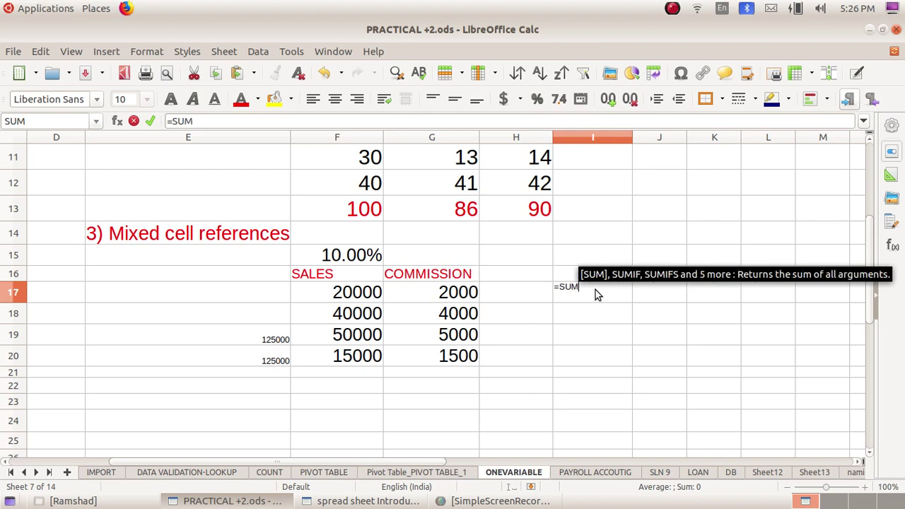
{"action": "key", "text": "Return"}
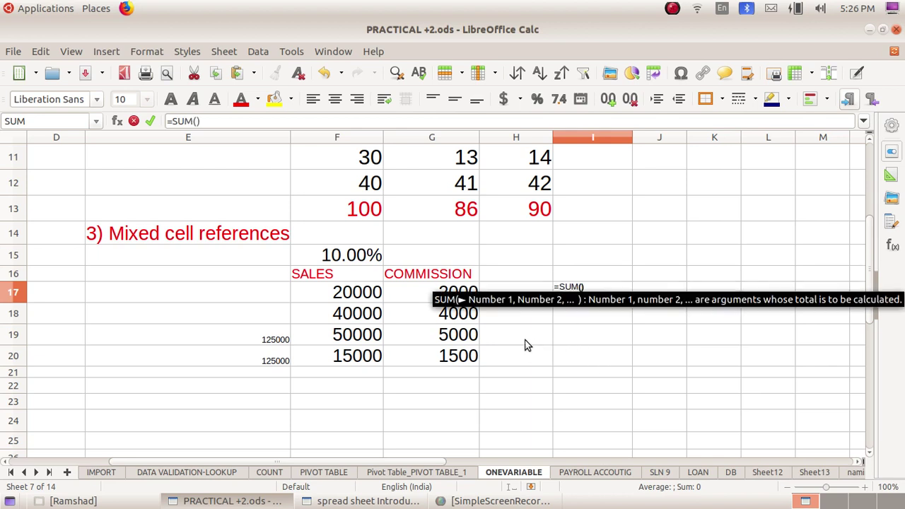
{"action": "type", "text": "COM"}
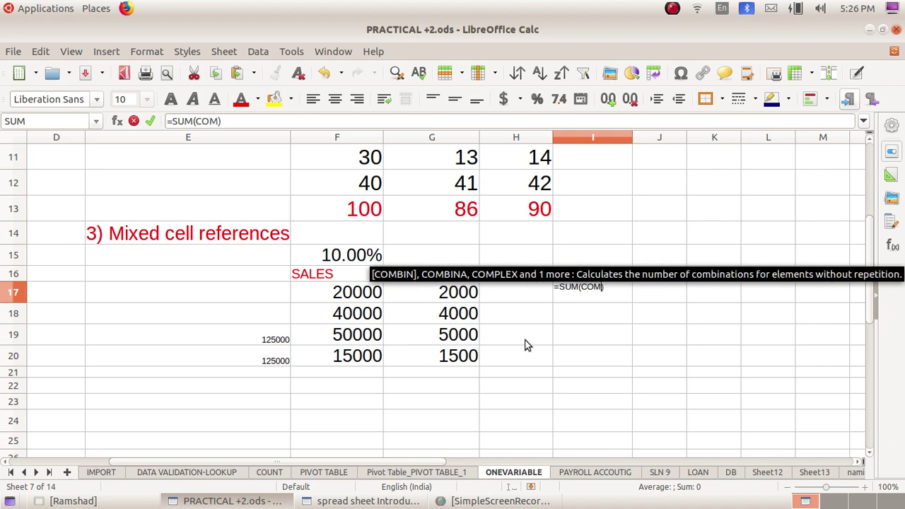
{"action": "key", "text": "Return"}
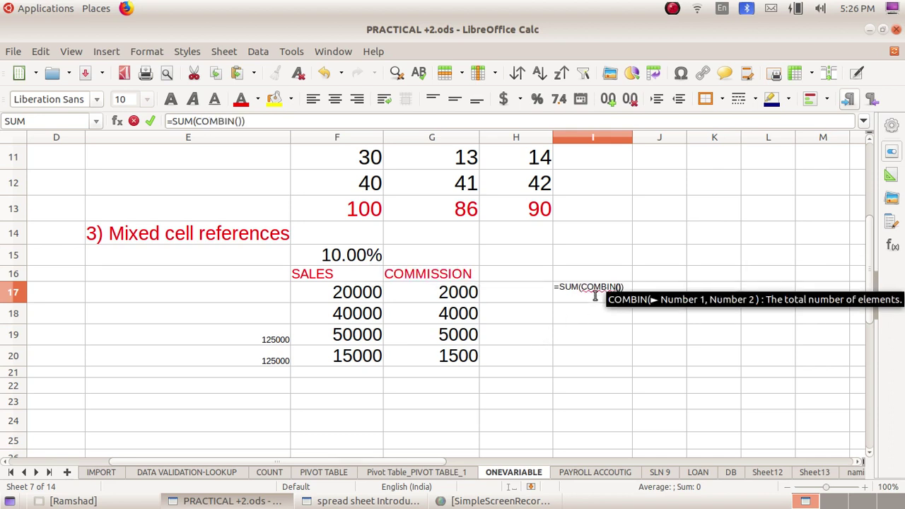
Remove the unwanted COMBIN function from the I17 formula so that it reads =SUM(COM), and enter it
{"action": "left_click", "coordinate": [574, 288]}
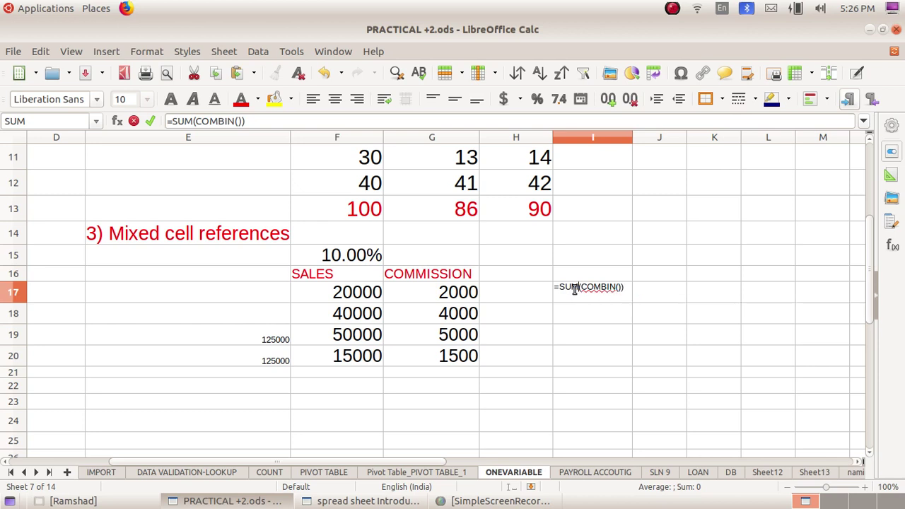
{"action": "left_click", "coordinate": [240, 121]}
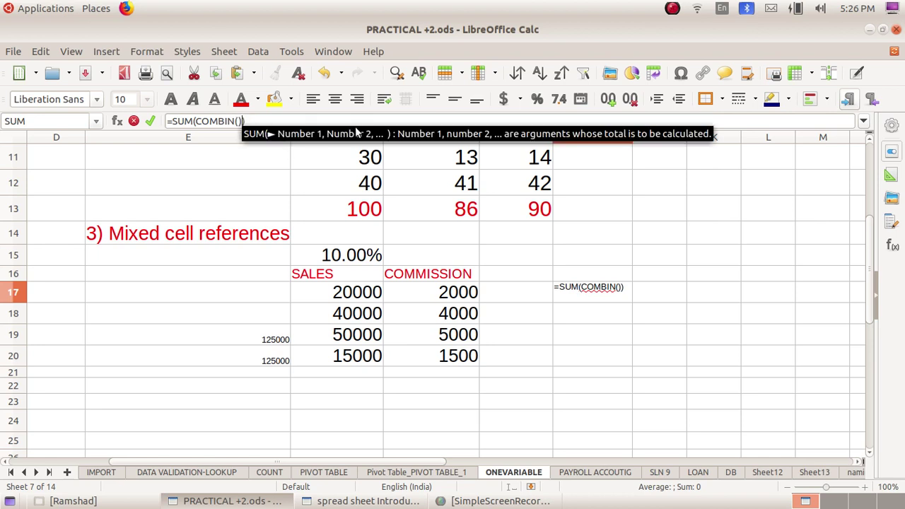
{"action": "key", "text": "BackSpace"}
{"action": "key", "text": "BackSpace"}
{"action": "key", "text": "BackSpace"}
{"action": "key", "text": "BackSpace"}
{"action": "key", "text": "BackSpace"}
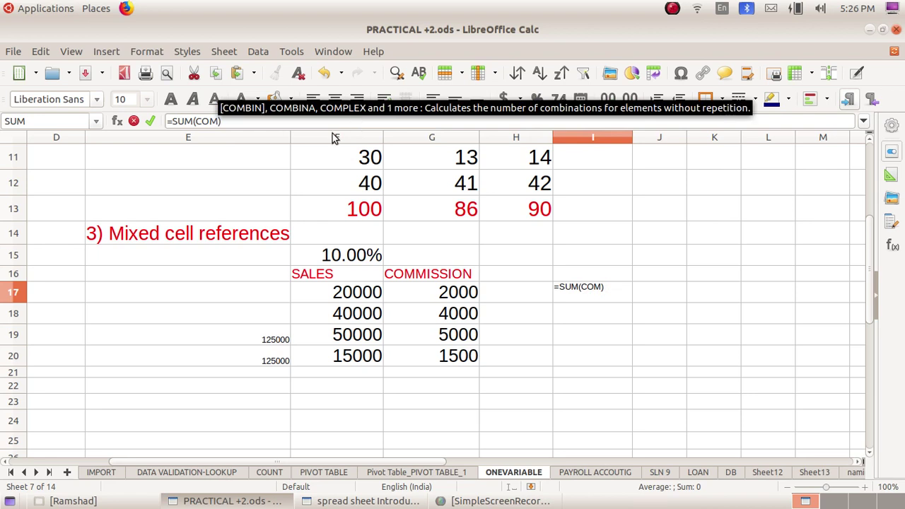
{"action": "left_click", "coordinate": [233, 122]}
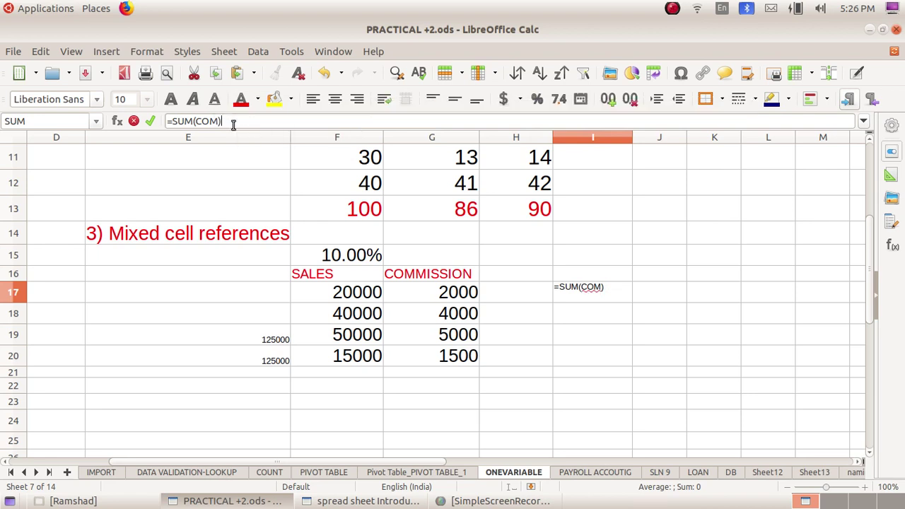
{"action": "key", "text": "Return"}
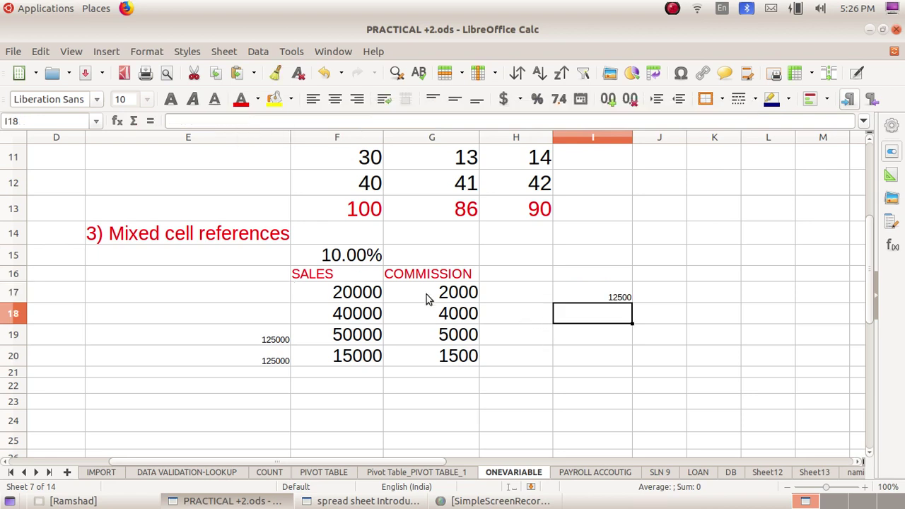
Set the font size of the named-range total in I17 to 15
{"action": "left_click", "coordinate": [584, 294]}
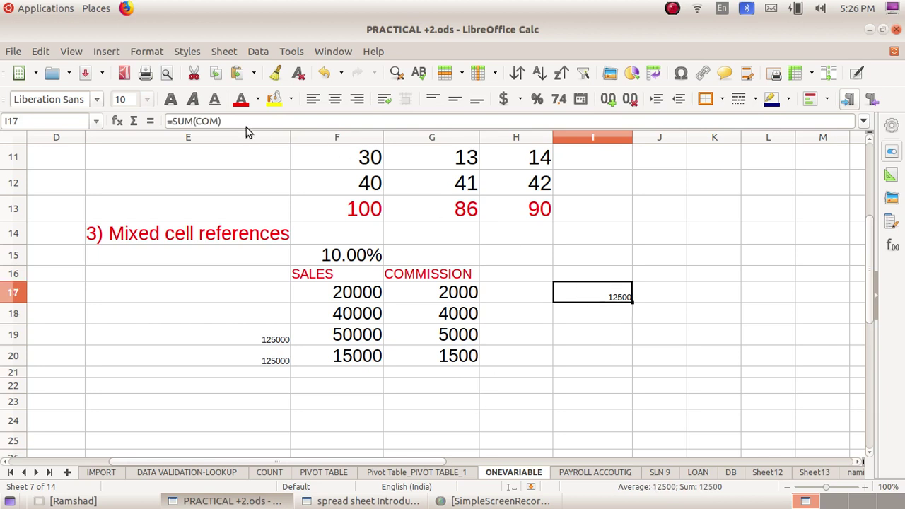
{"action": "left_click", "coordinate": [147, 99]}
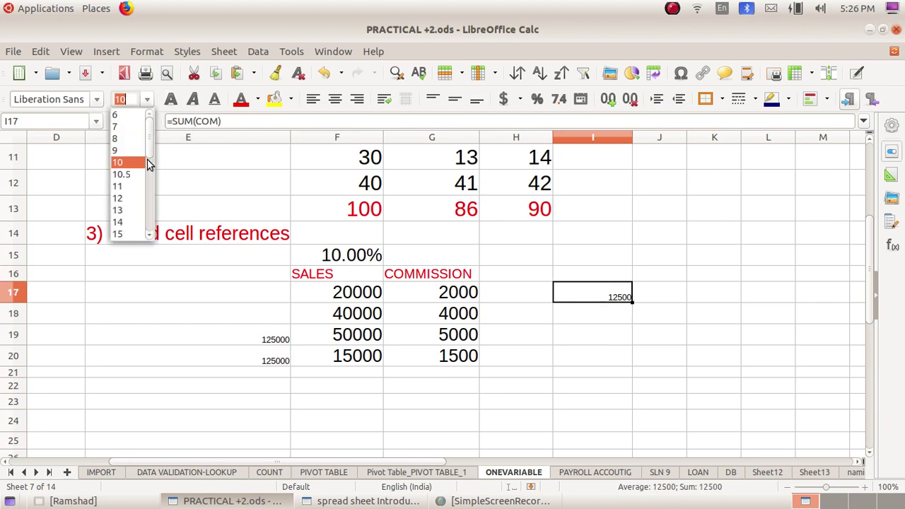
{"action": "left_click", "coordinate": [134, 236]}
Enter the formula =SUM(G17:G20) in I18 to total the commissions by cell addresses
{"action": "left_click", "coordinate": [574, 321]}
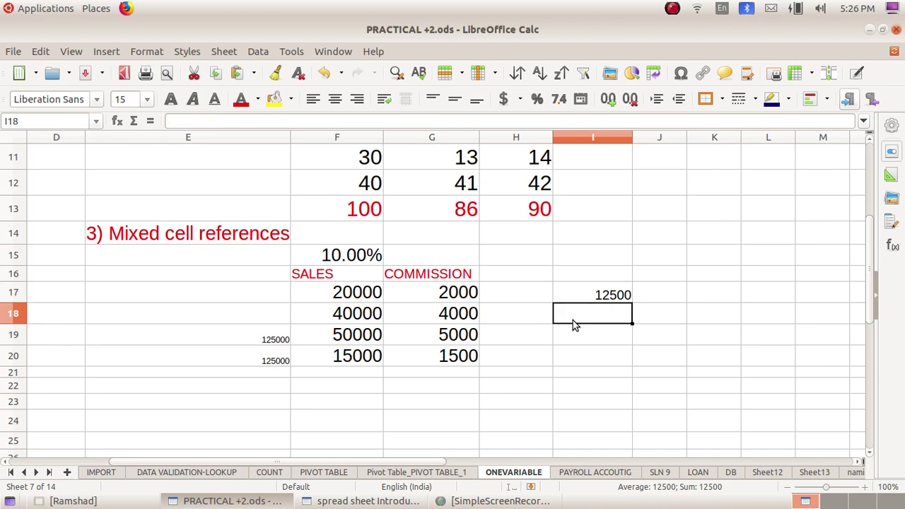
{"action": "type", "text": "="}
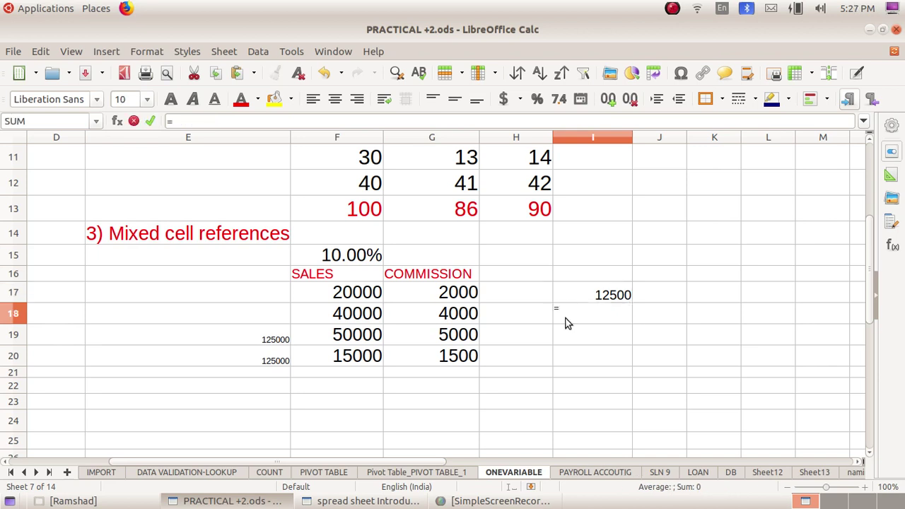
{"action": "type", "text": "S"}
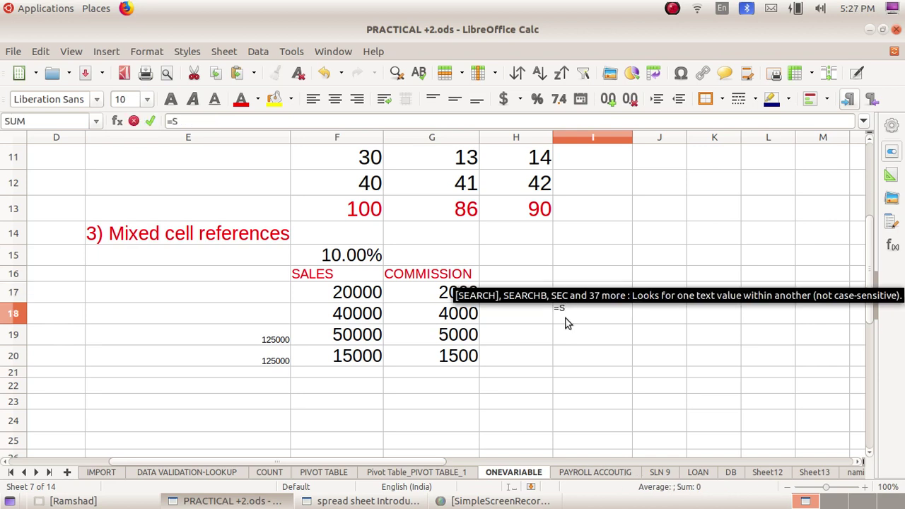
{"action": "type", "text": "UM"}
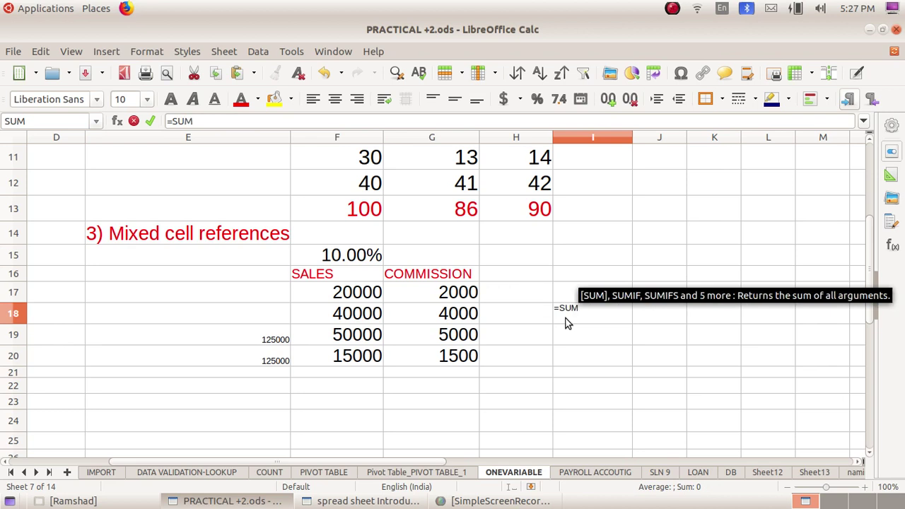
{"action": "type", "text": "("}
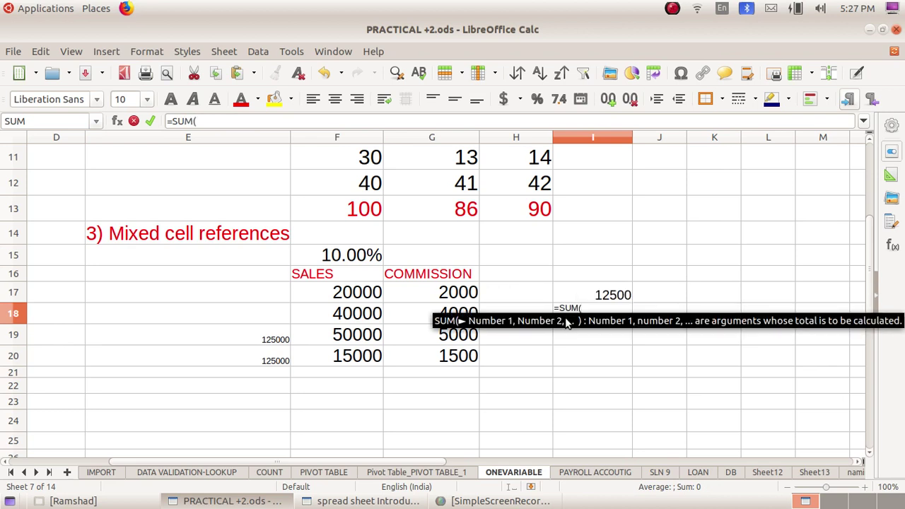
{"action": "left_click_drag", "start_coordinate": [420, 304], "coordinate": [422, 360]}
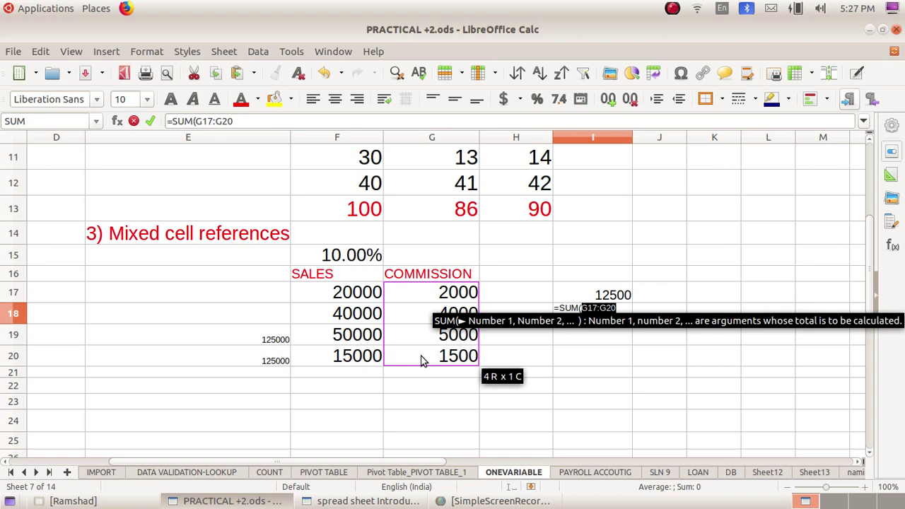
{"action": "type", "text": ")"}
{"action": "key", "text": "Return"}
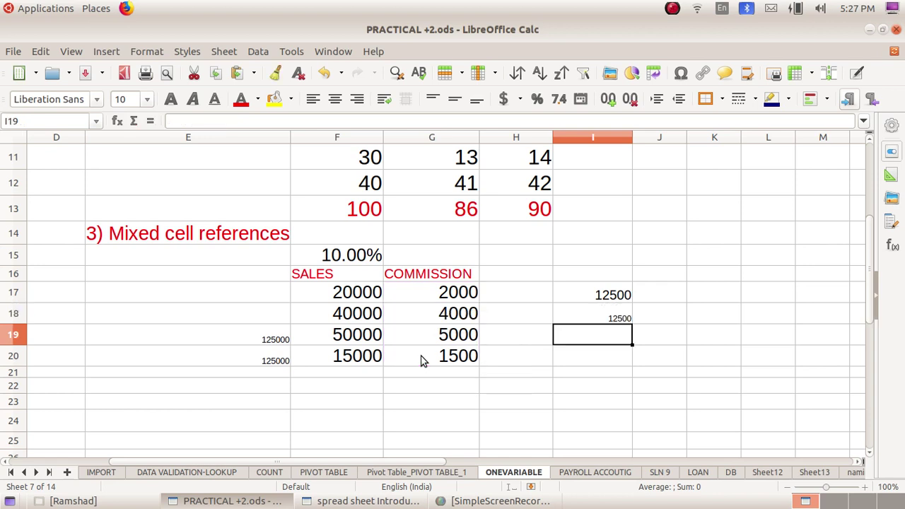
Set the font size of I18 to 15 and compare the formulas in I17 and I18
{"action": "left_click", "coordinate": [596, 316]}
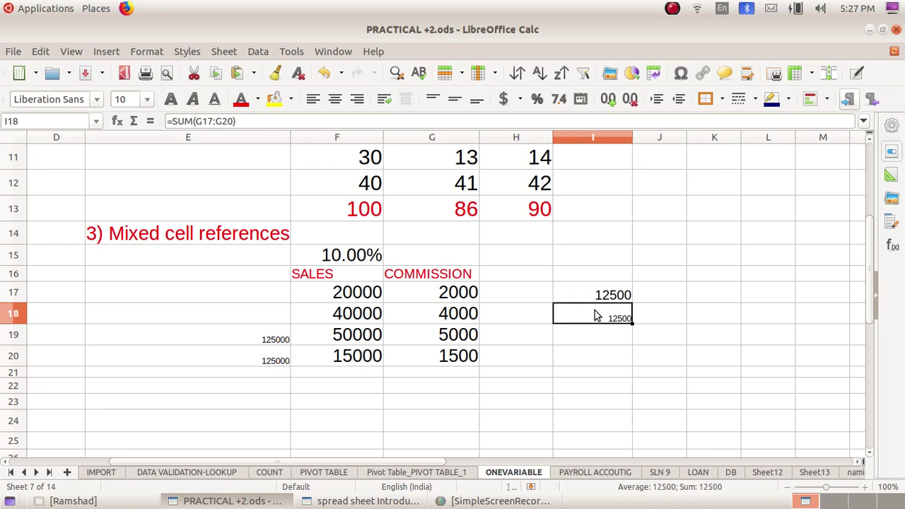
{"action": "left_click", "coordinate": [147, 99]}
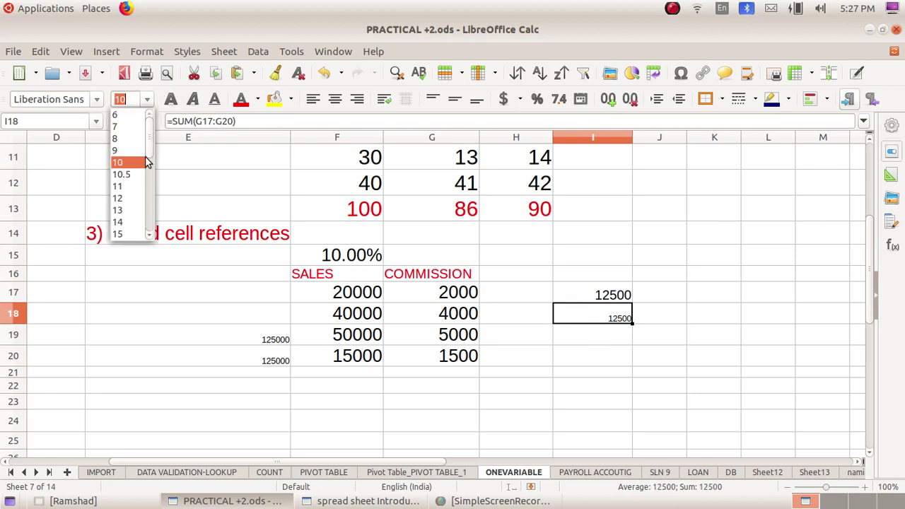
{"action": "left_click", "coordinate": [134, 234]}
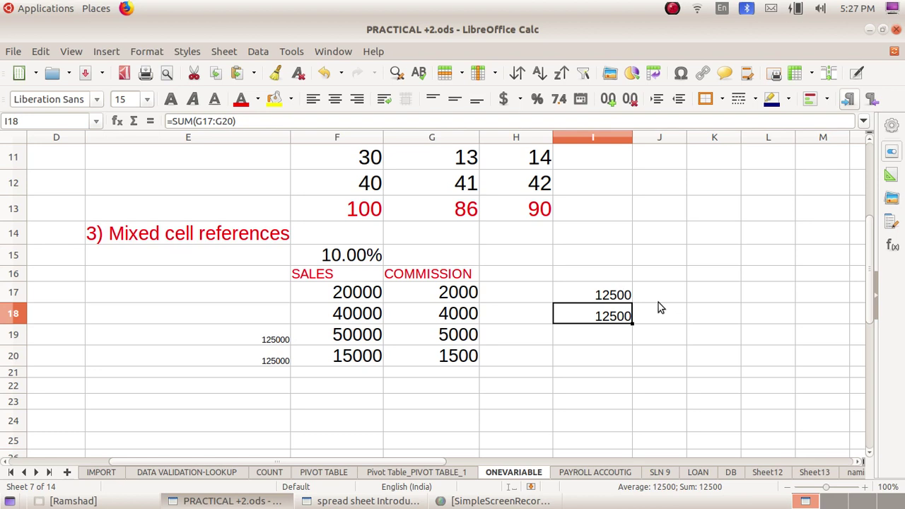
{"action": "left_click", "coordinate": [604, 295]}
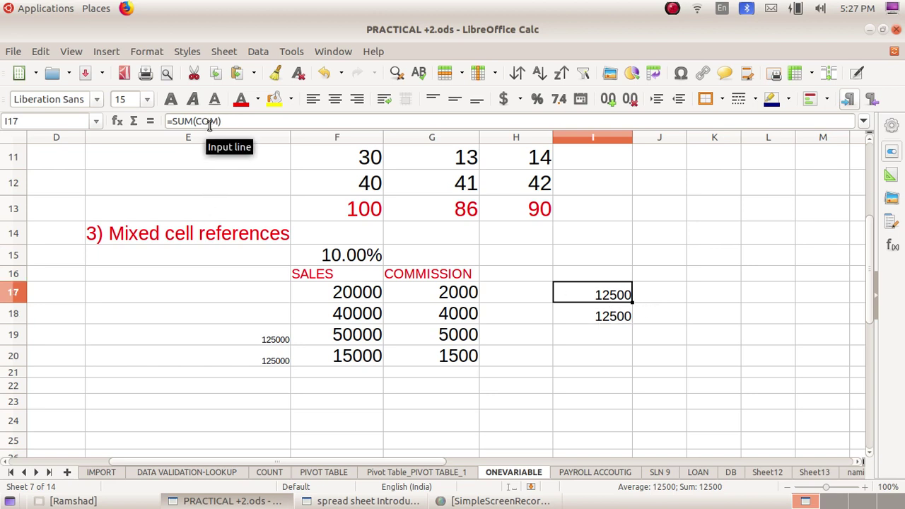
{"action": "left_click", "coordinate": [615, 317]}
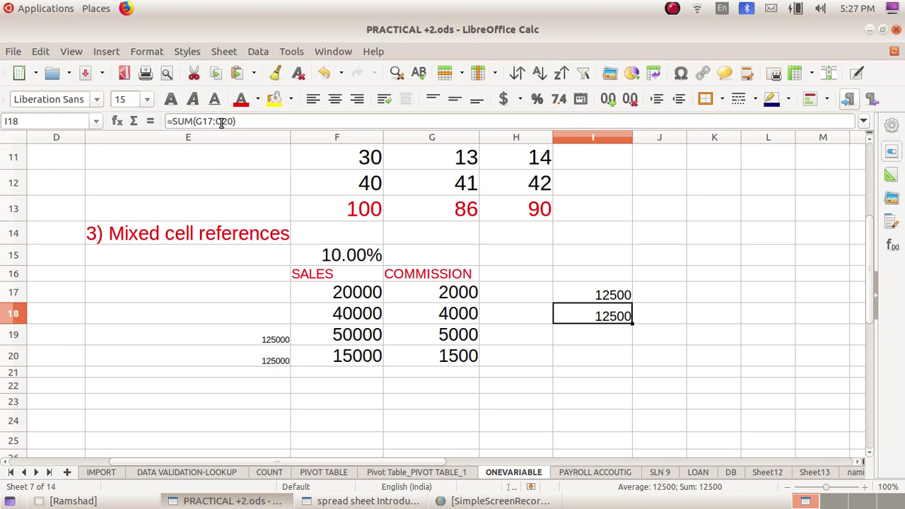
Switch to the spread sheet Introduction presentation in LibreOffice Impress and run the slide show to the Naming Range slide
{"action": "left_click", "coordinate": [406, 502]}
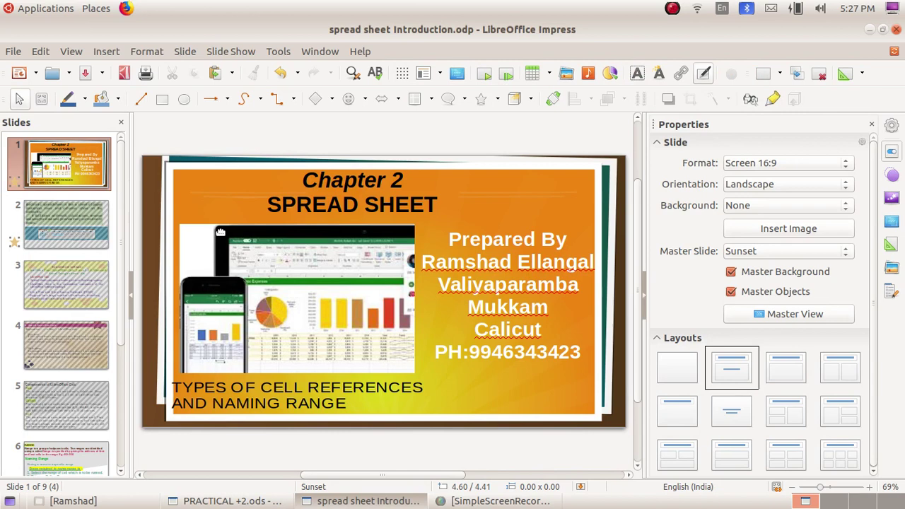
{"action": "key", "text": "F5"}
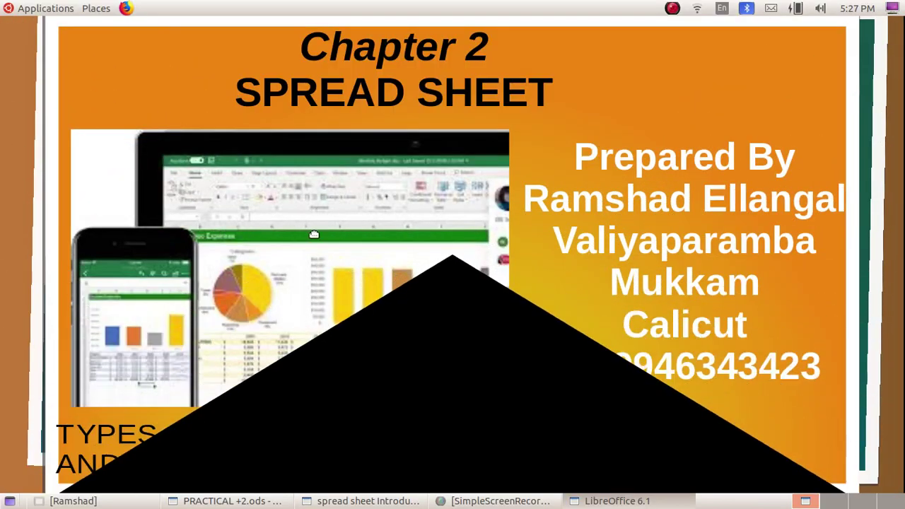
{"action": "left_click", "coordinate": [314, 236]}
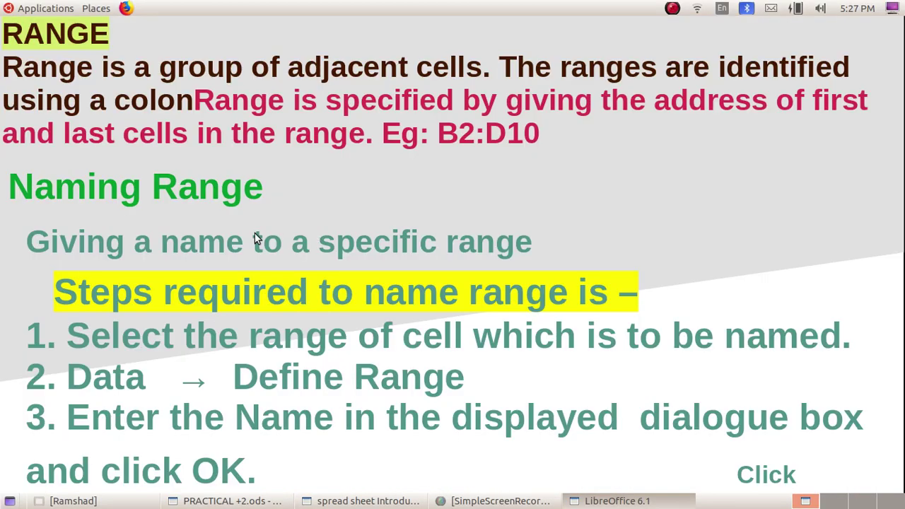